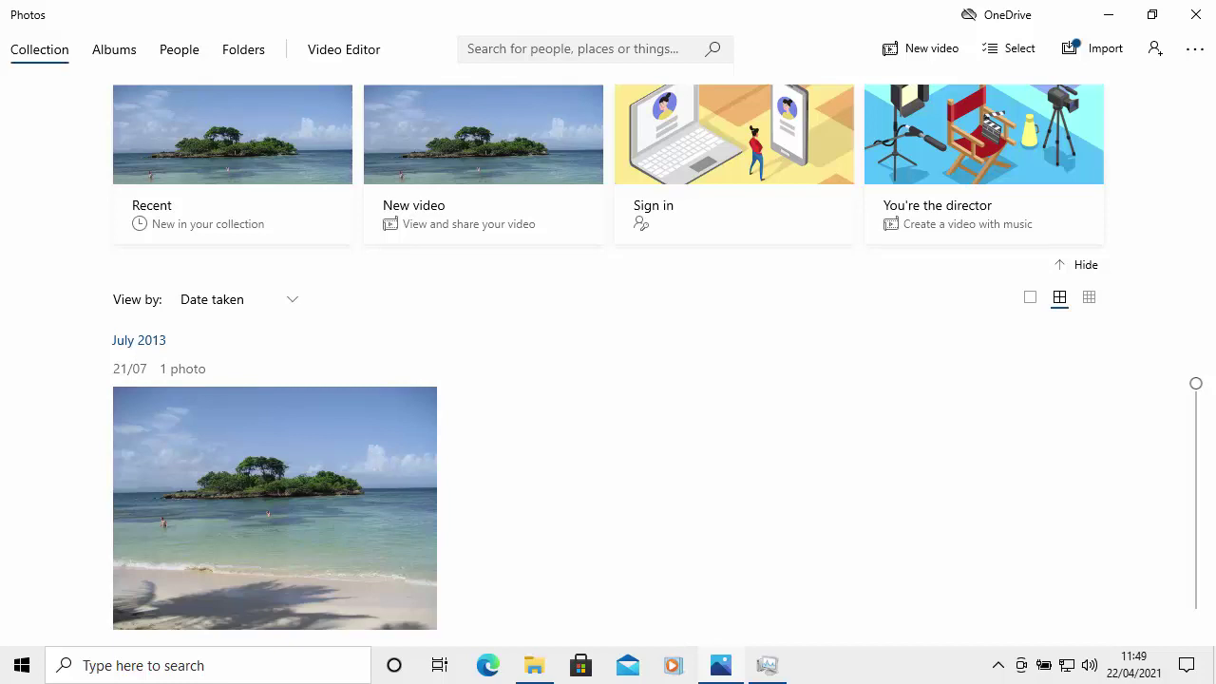
- Start importing items from a connected device and bring up the oldest photo groups found on it
left_click(1087, 47)
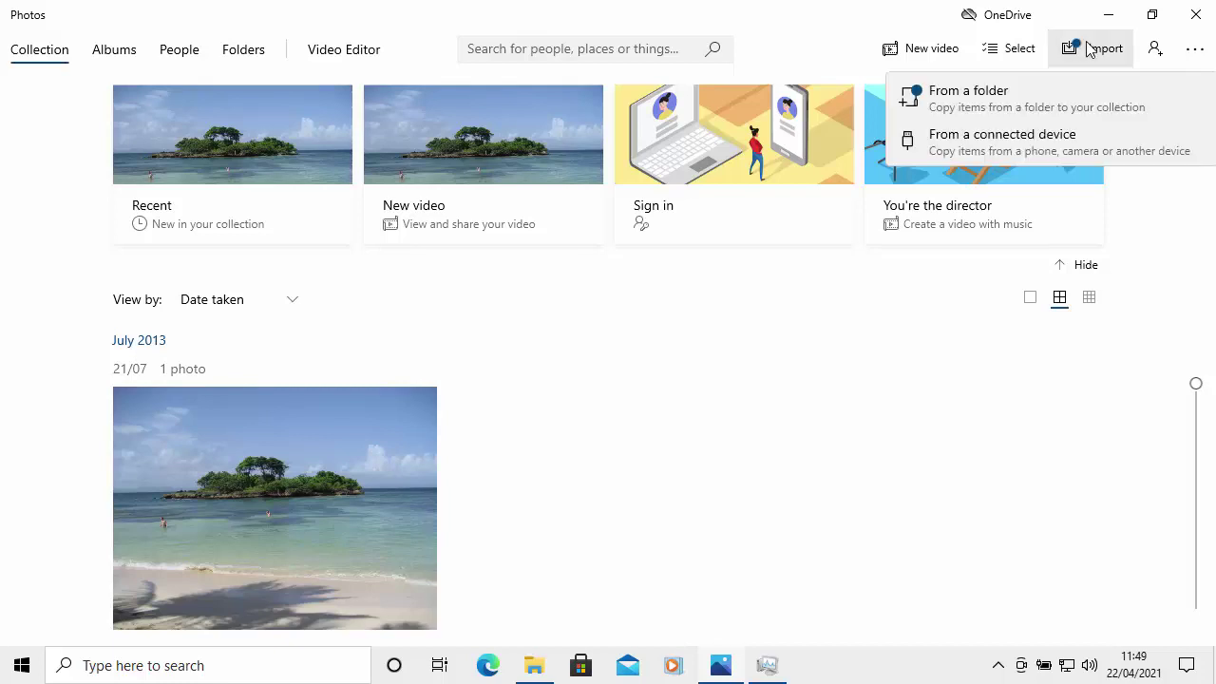
left_click(967, 152)
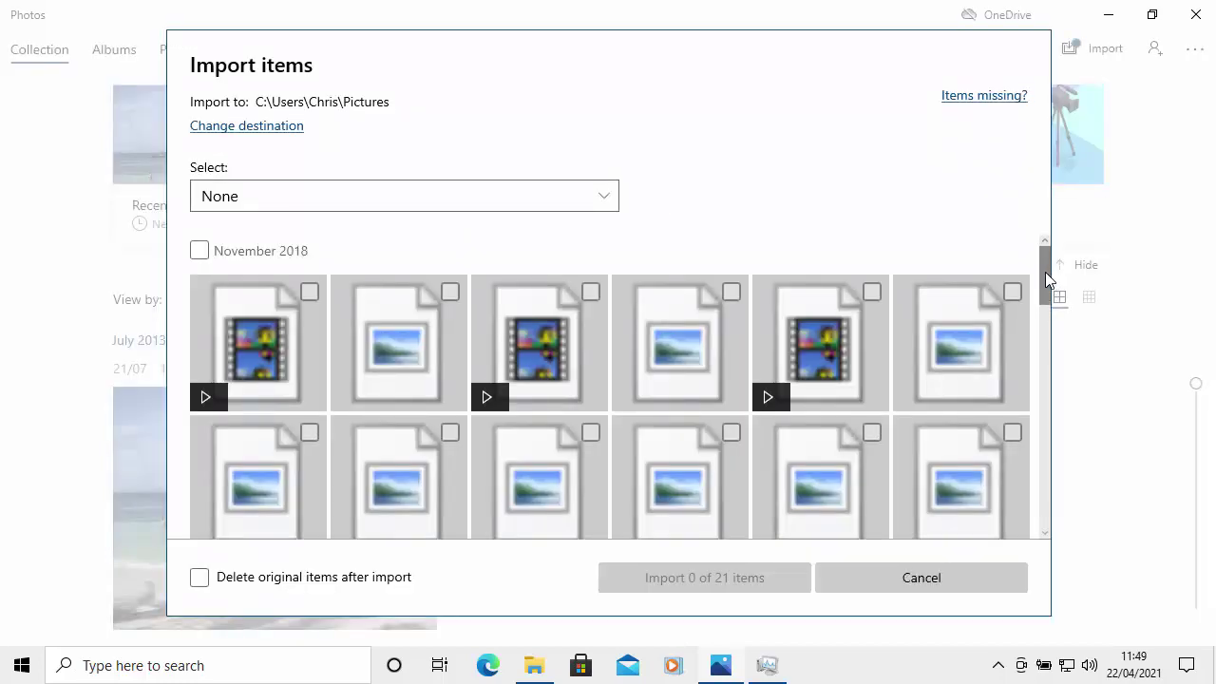
left_click_drag(1045, 272, 1045, 528)
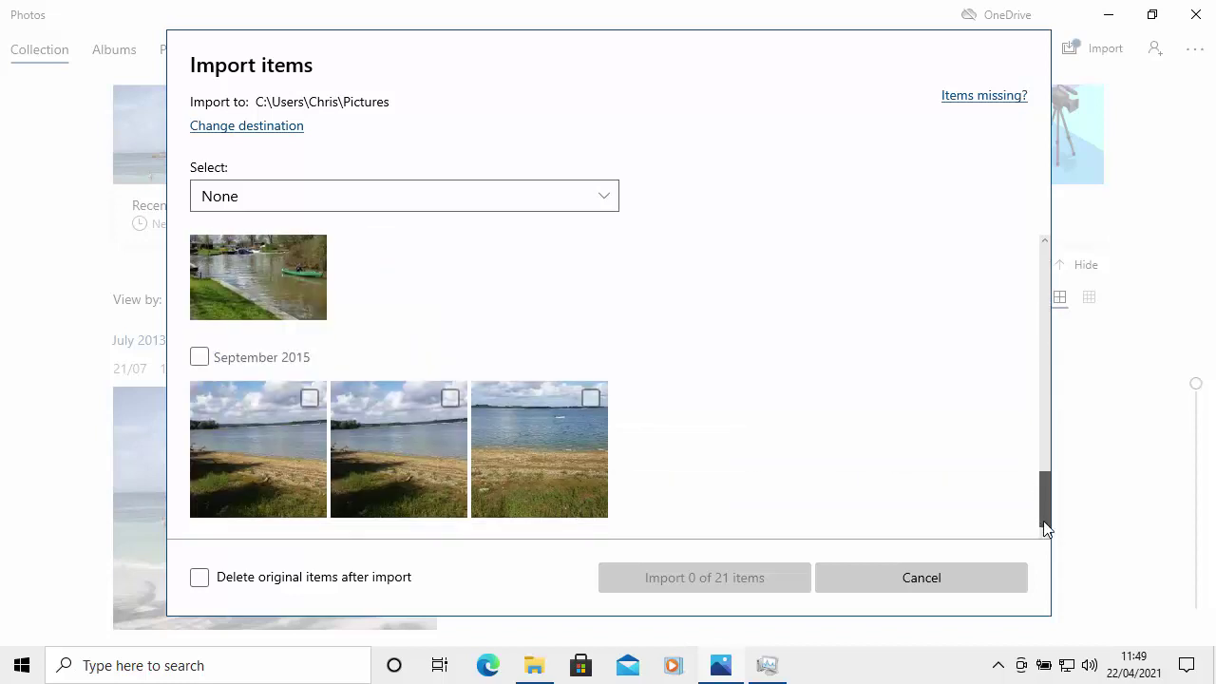
- Select the September 2015, April 2016 and July 2016 groups and import them into the collection
left_click(199, 356)
scroll(214, 356, "up", 1)
left_click(199, 296)
scroll(370, 320, "up", 3)
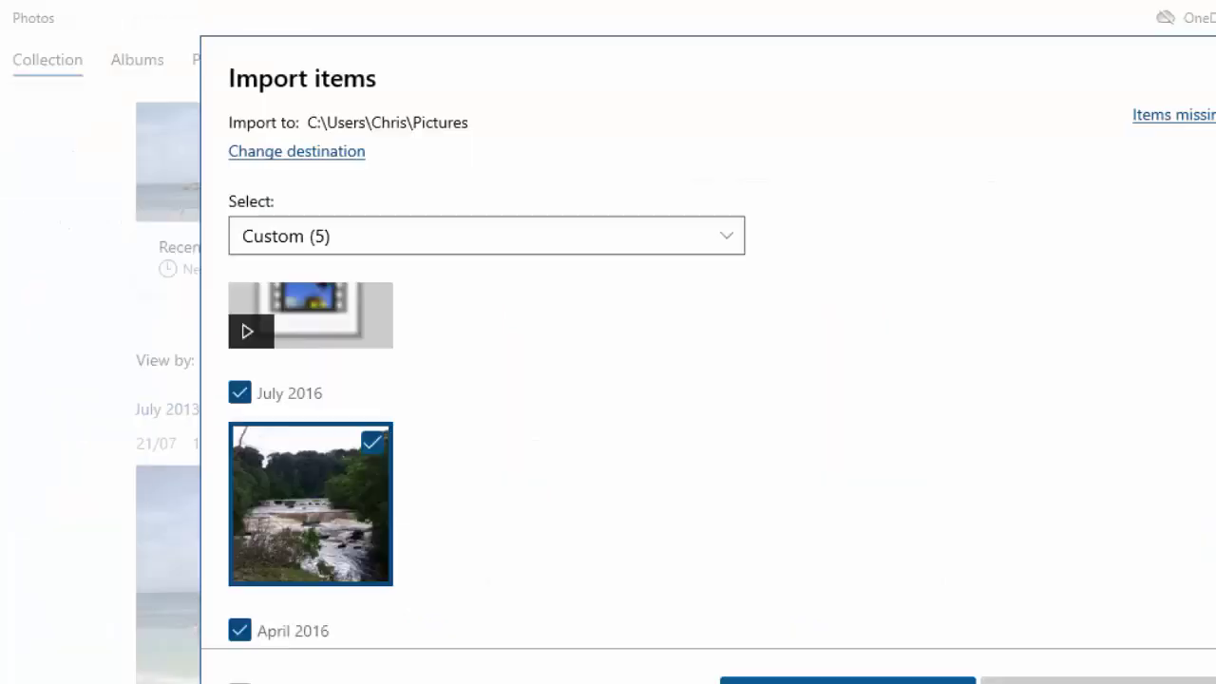
left_click(713, 589)
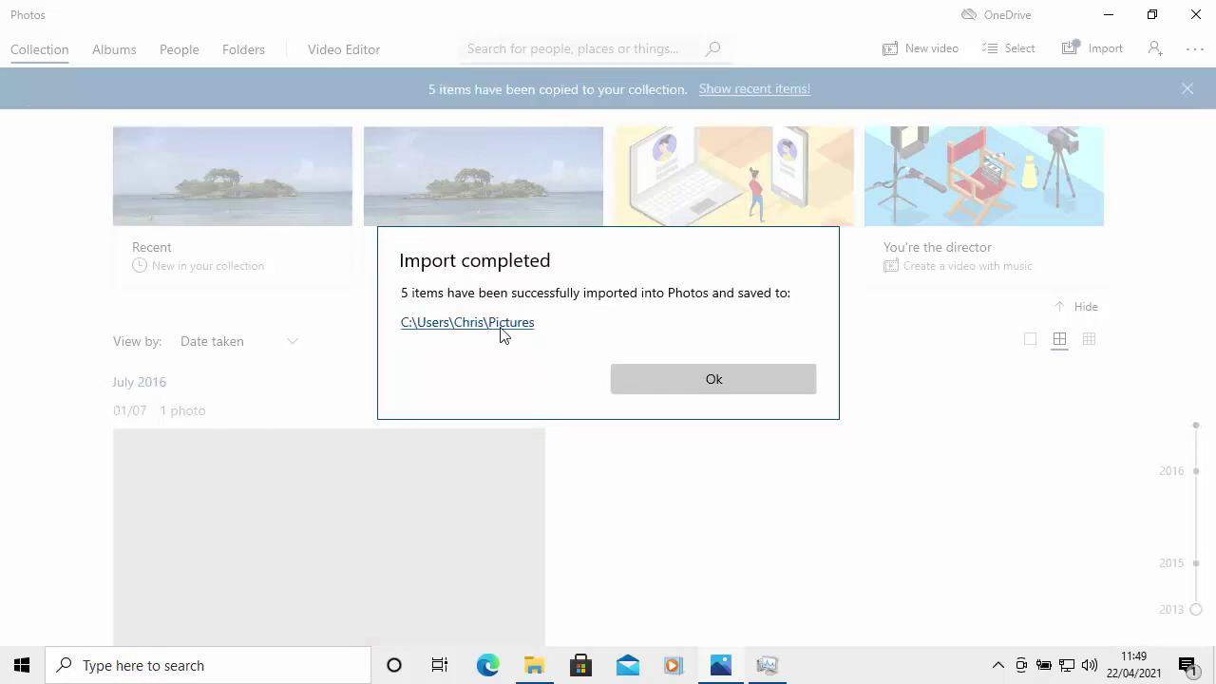
- View the imported photos in their Pictures folder, then close the folder, the import confirmation and Photos
left_click(501, 328)
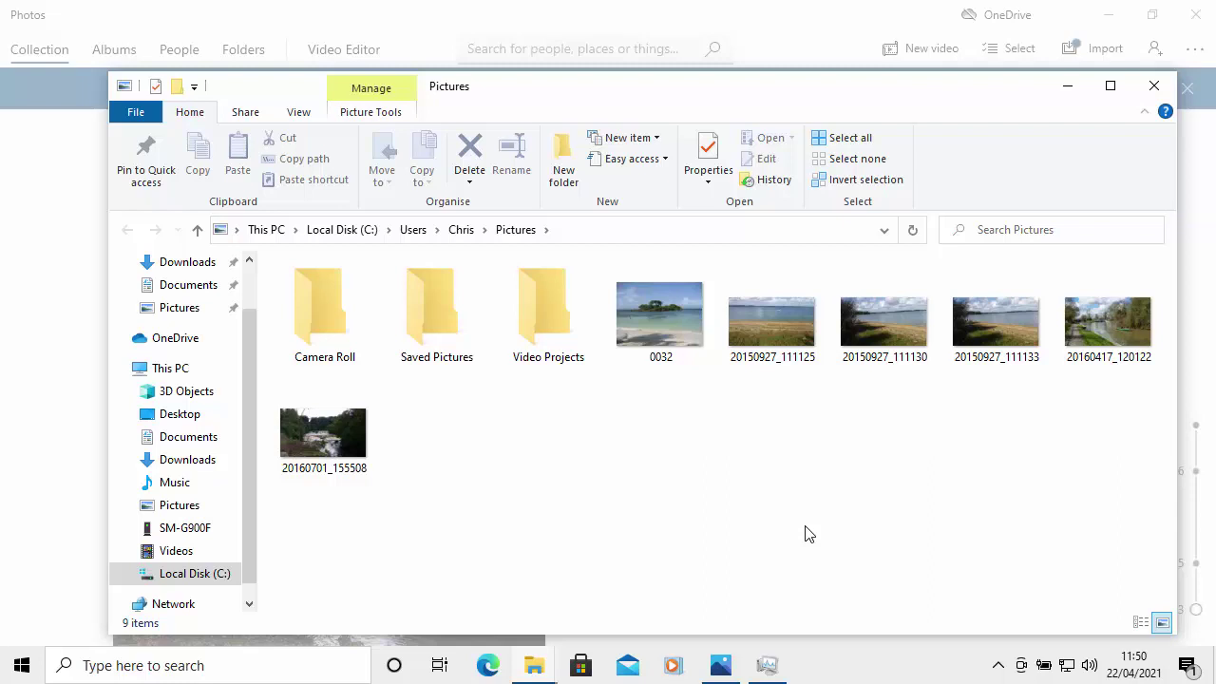
left_click(1151, 86)
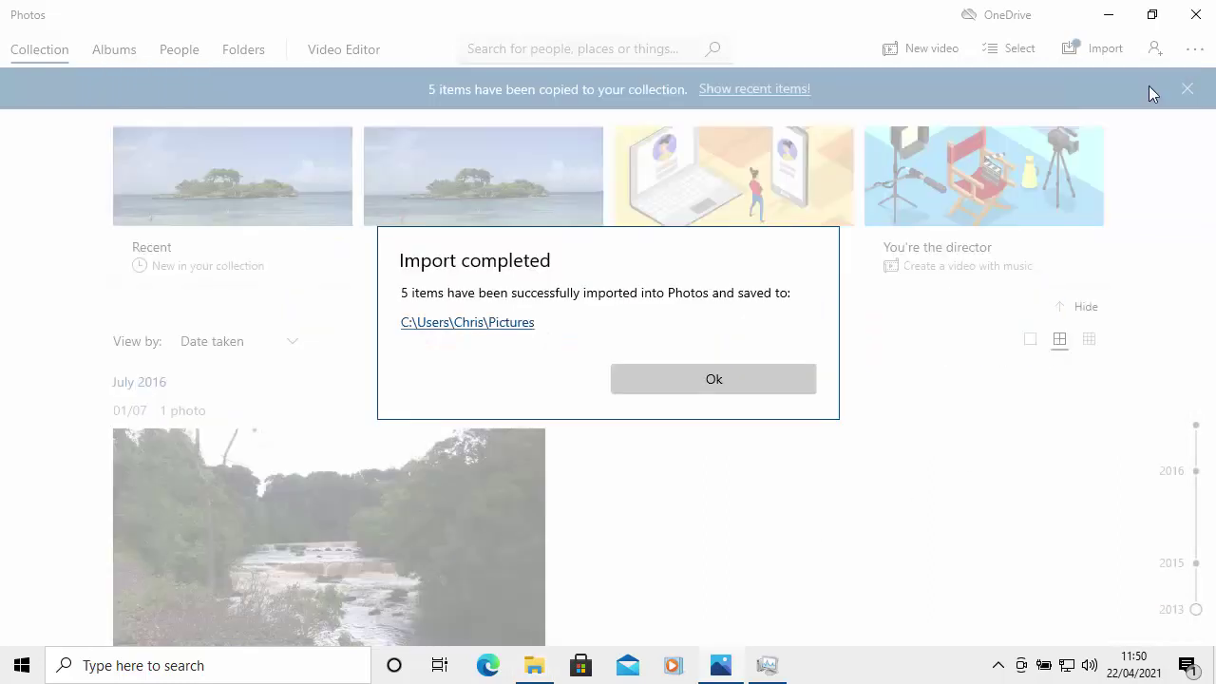
left_click(686, 379)
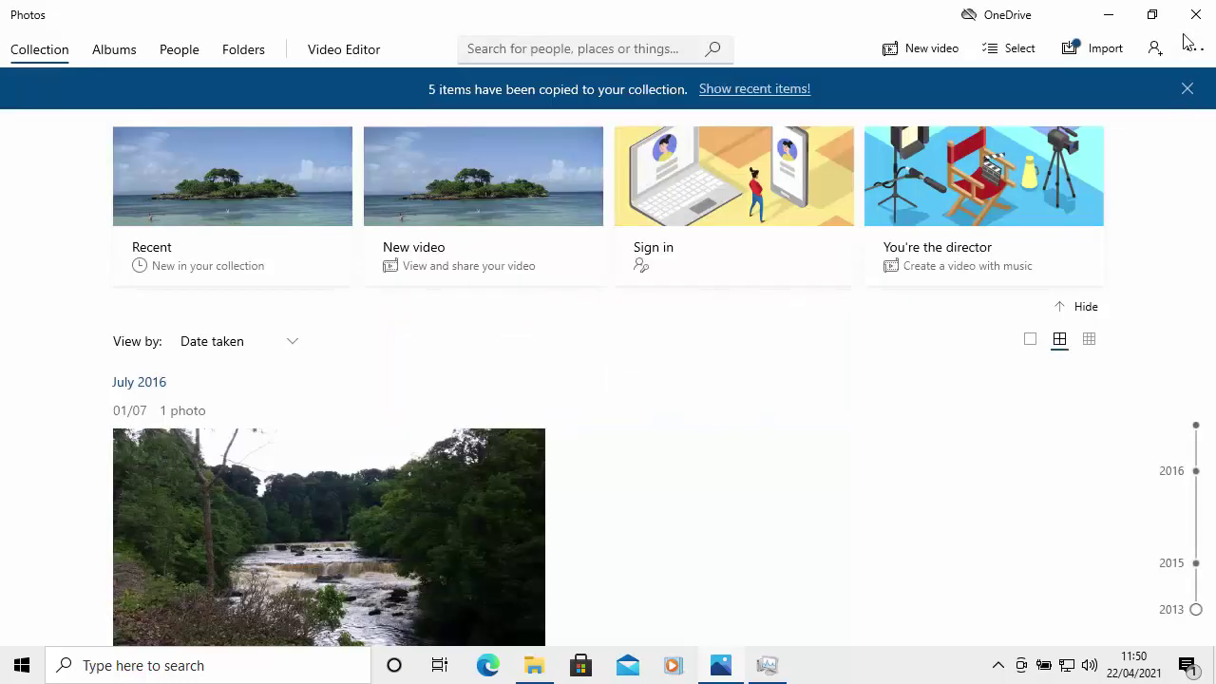
left_click(1195, 15)
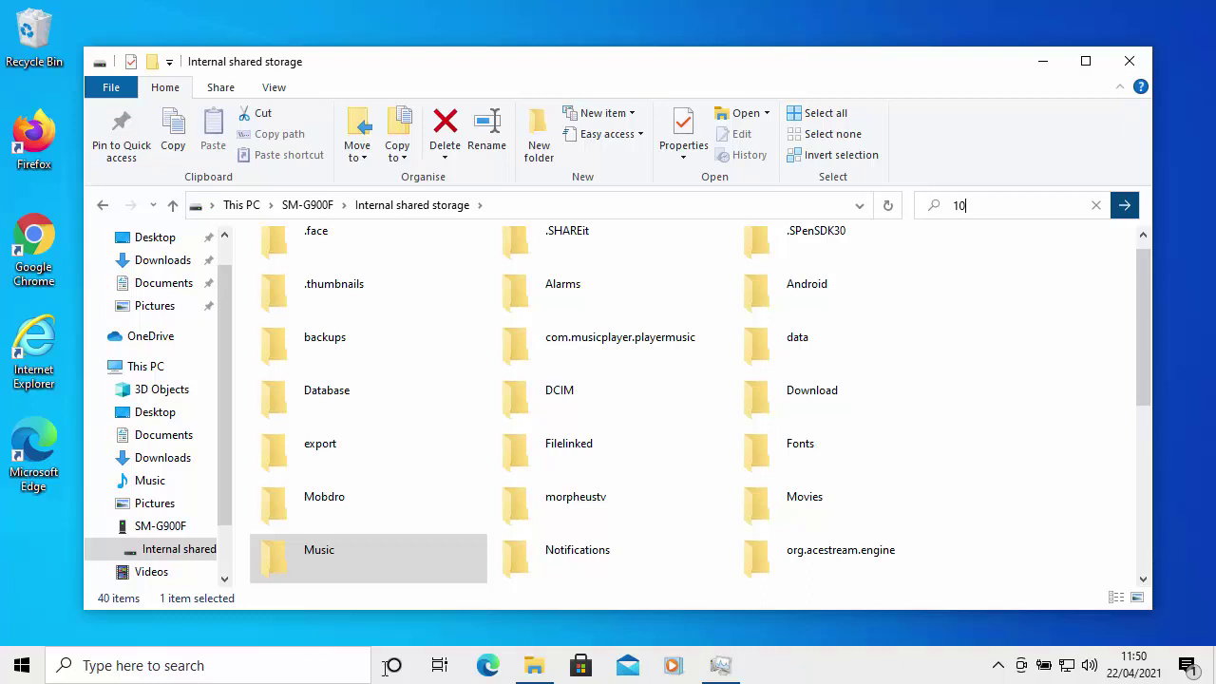
- Open the website faststone.org in Microsoft Edge
left_click(720, 665)
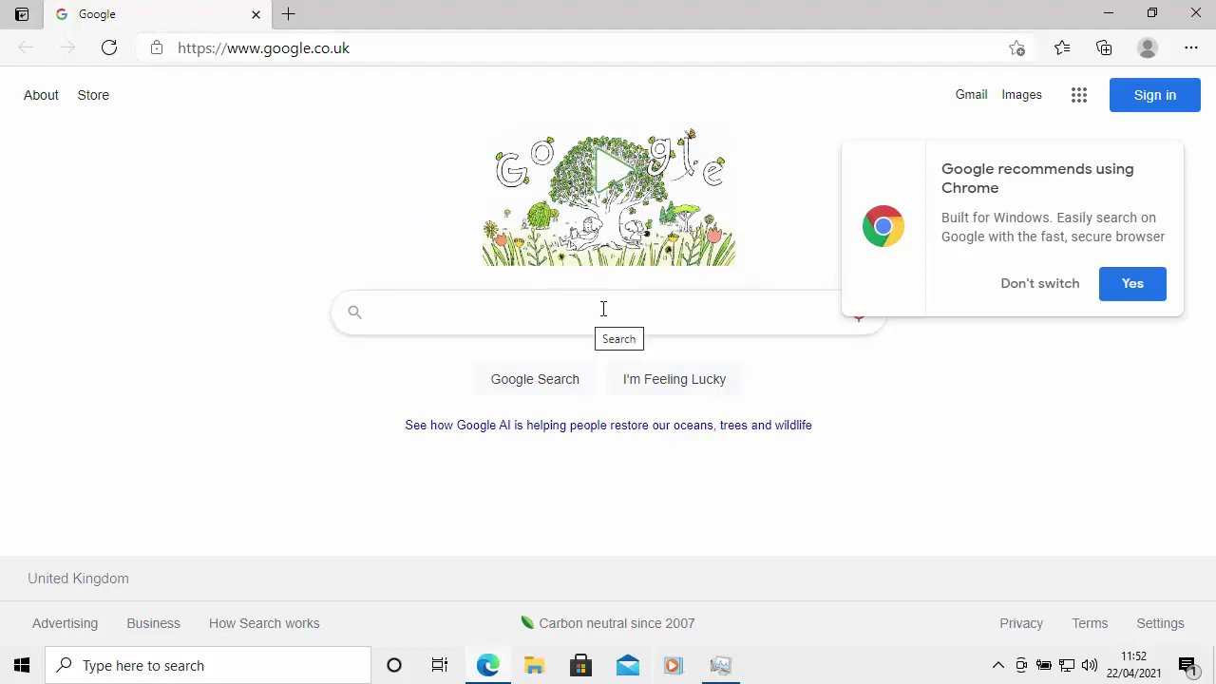
left_click(377, 45)
key("BackSpace")
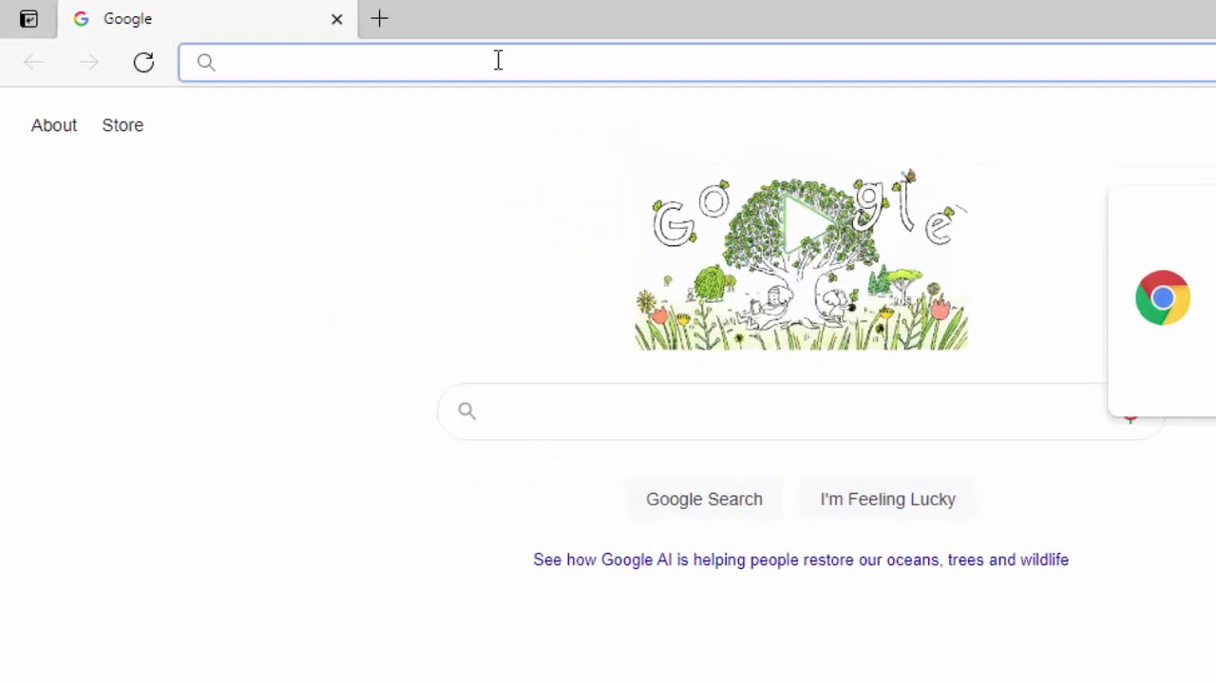
type("fastst")
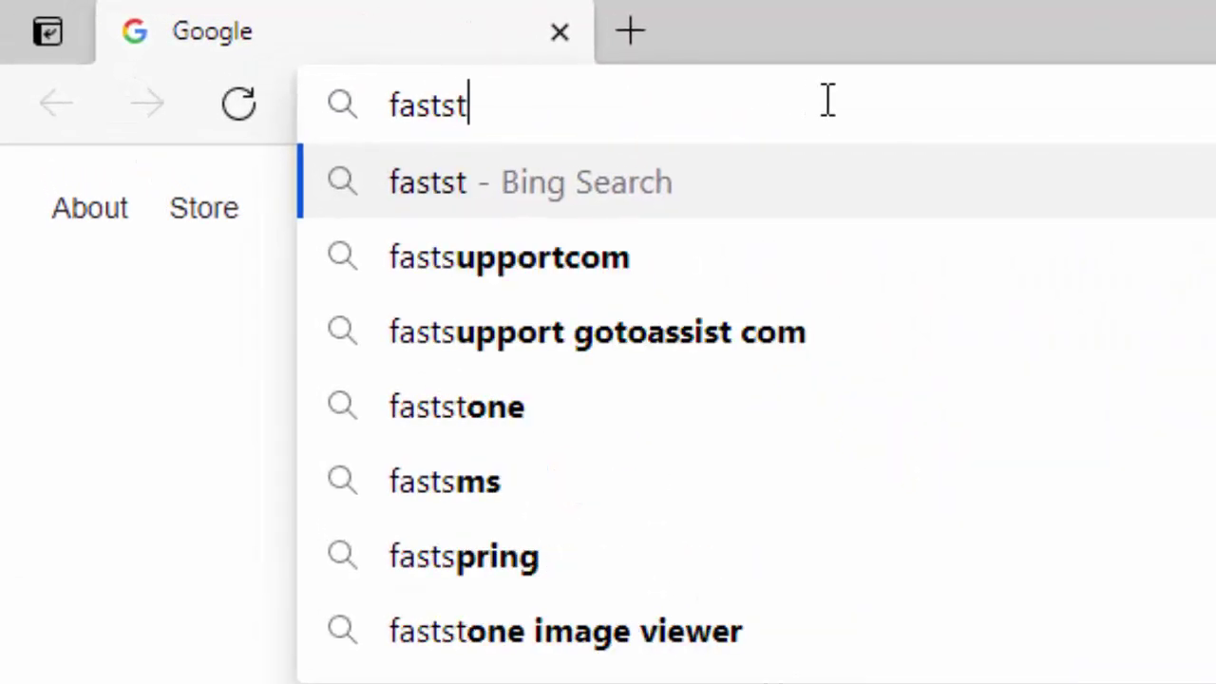
type("one.org")
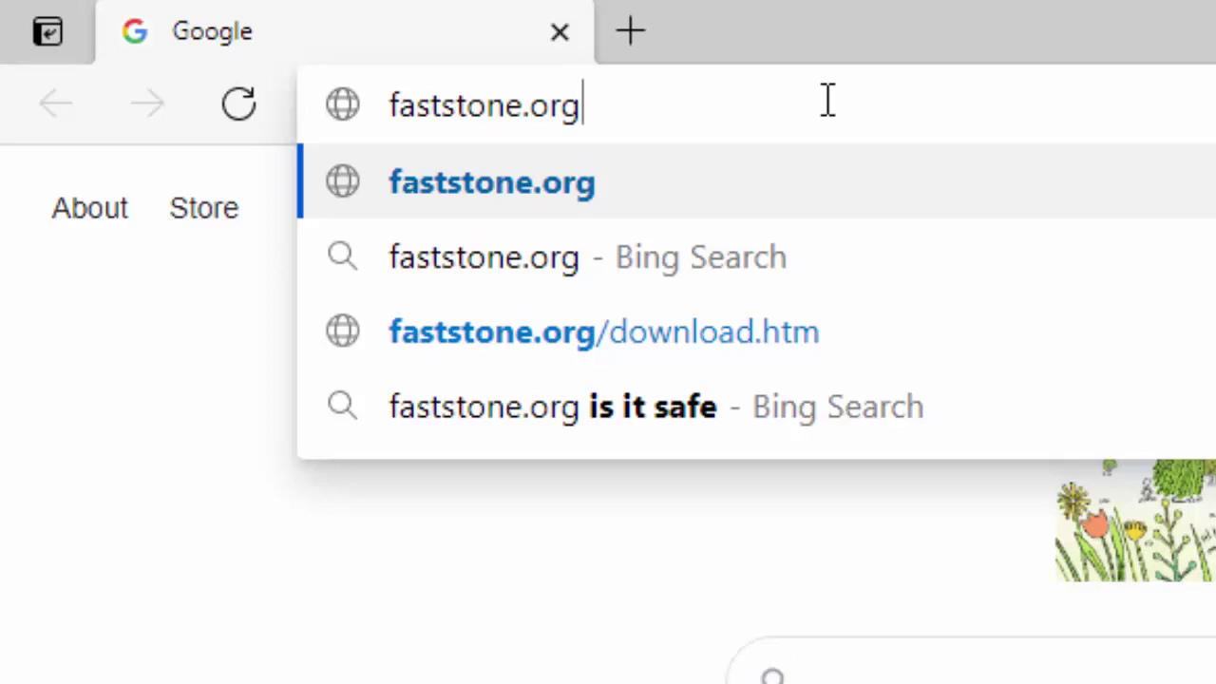
key("Return")
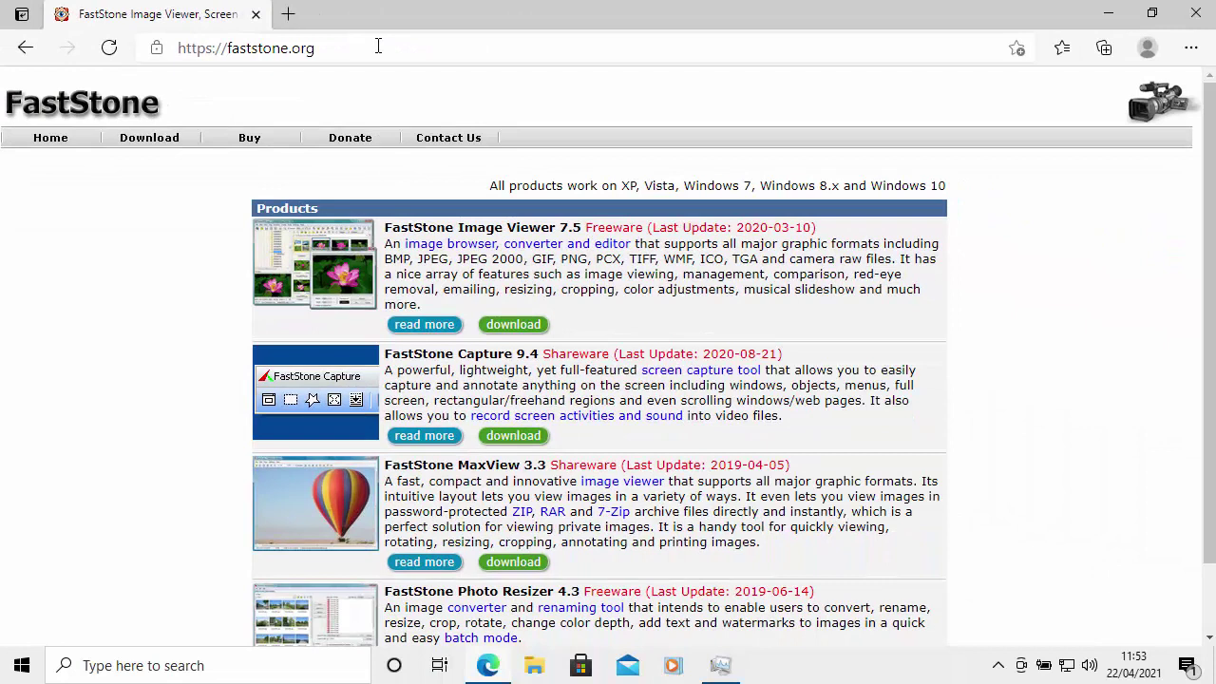
- Download the exe installer of FastStone Image Viewer 7.5 and close the browser
left_click(513, 328)
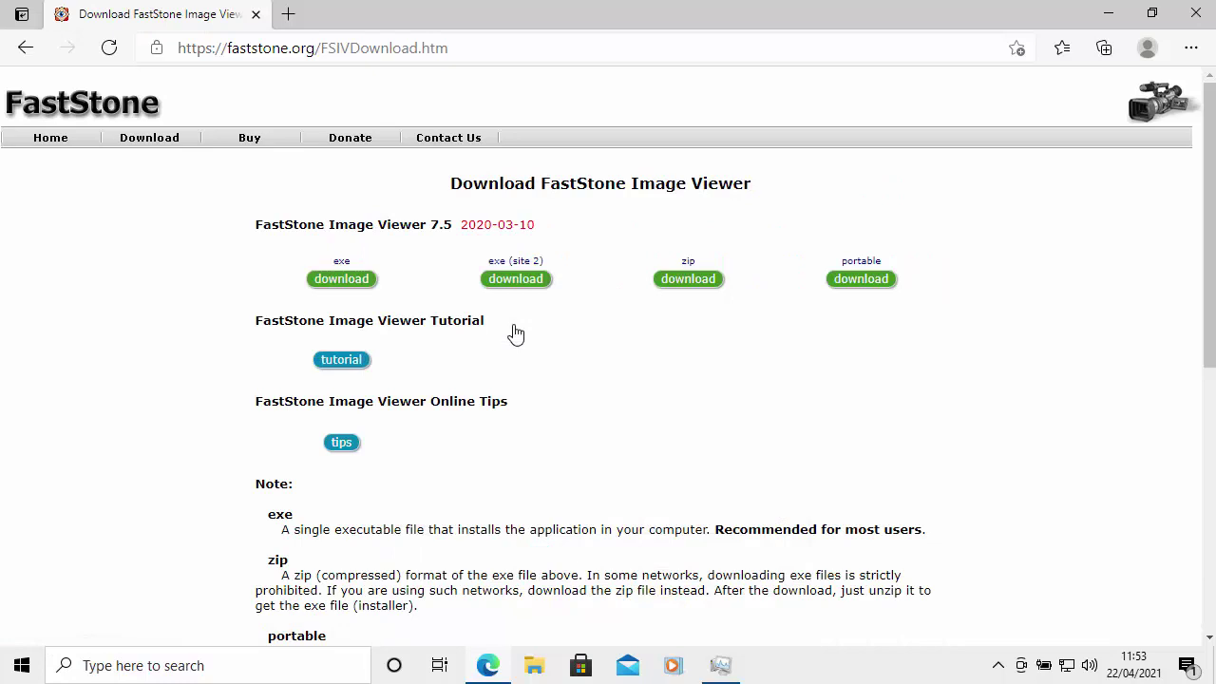
left_click(342, 279)
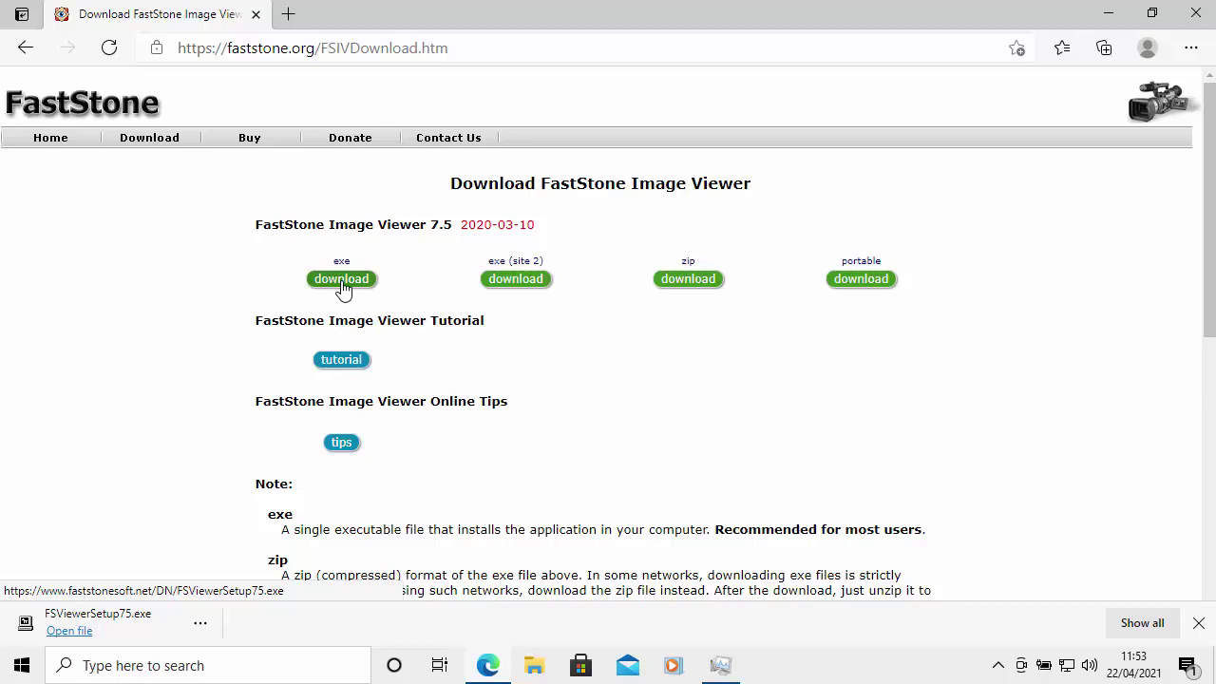
left_click(84, 622)
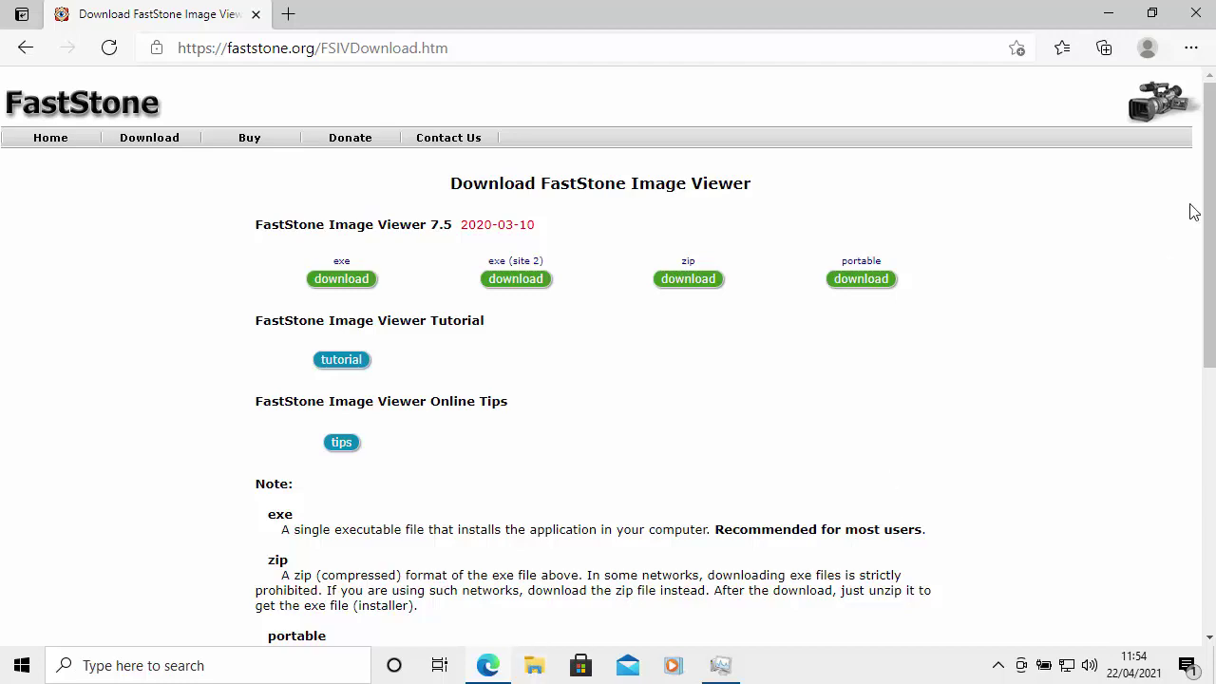
left_click(1194, 16)
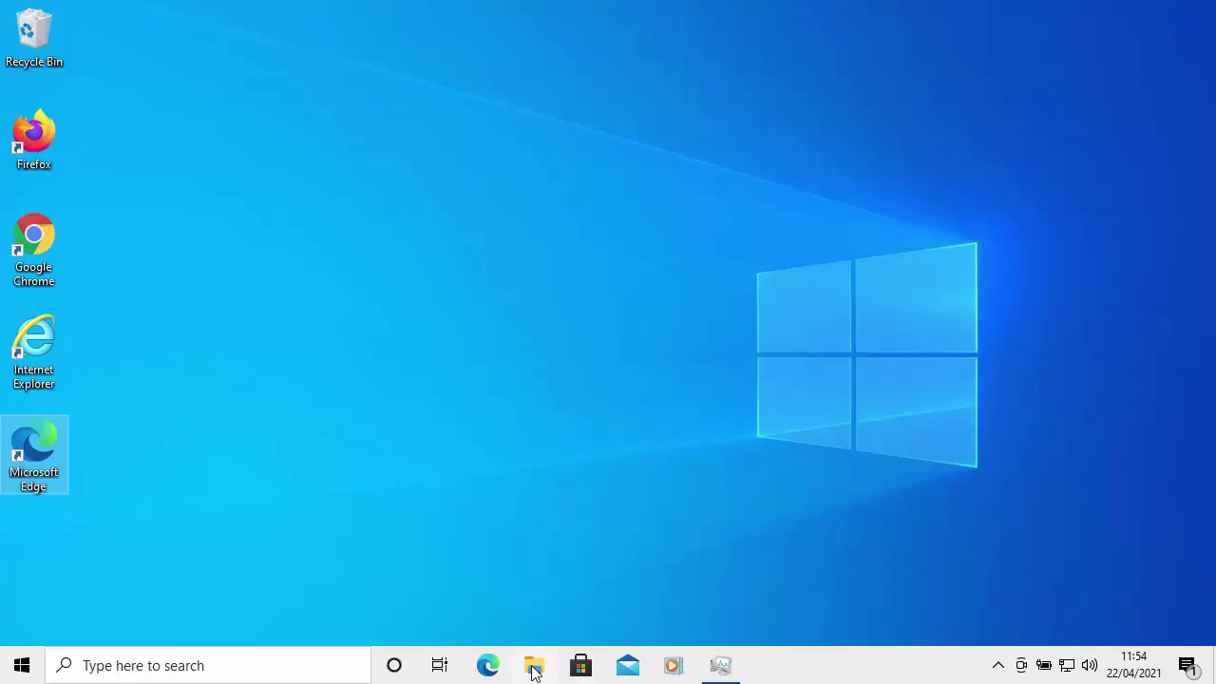
- Run FSViewerSetup75 from the Downloads folder in File Explorer and allow it to make changes to the device
left_click(23, 673)
mouse_move(32, 497)
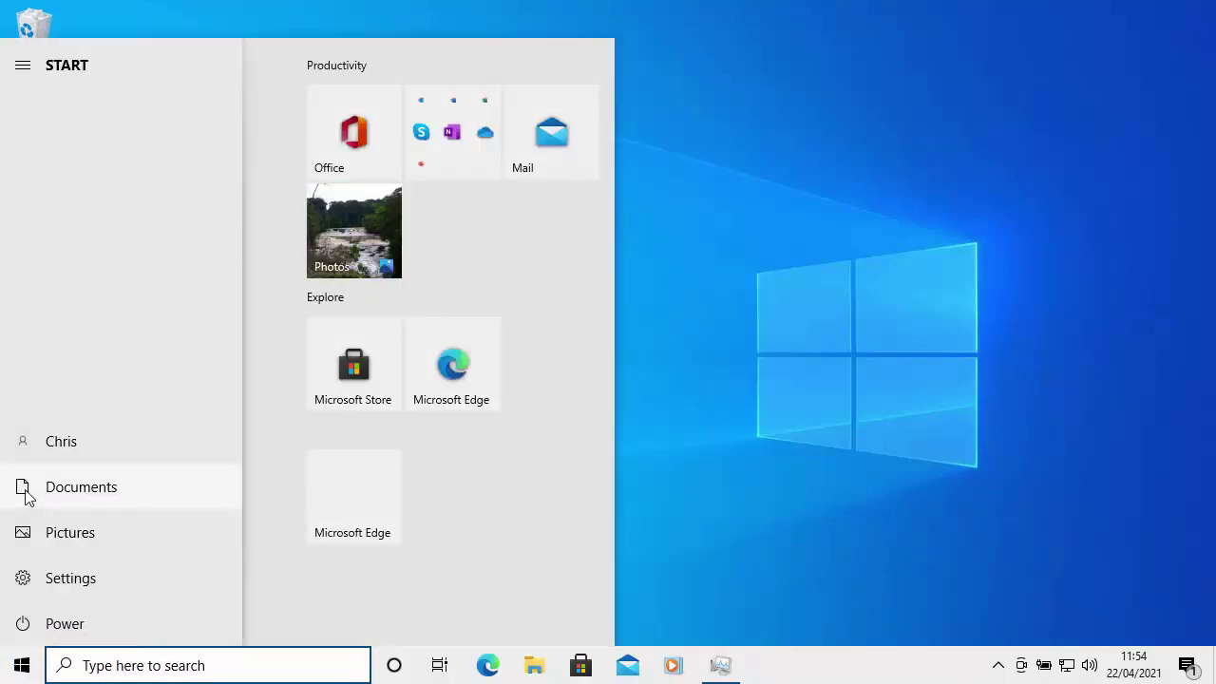
left_click(27, 495)
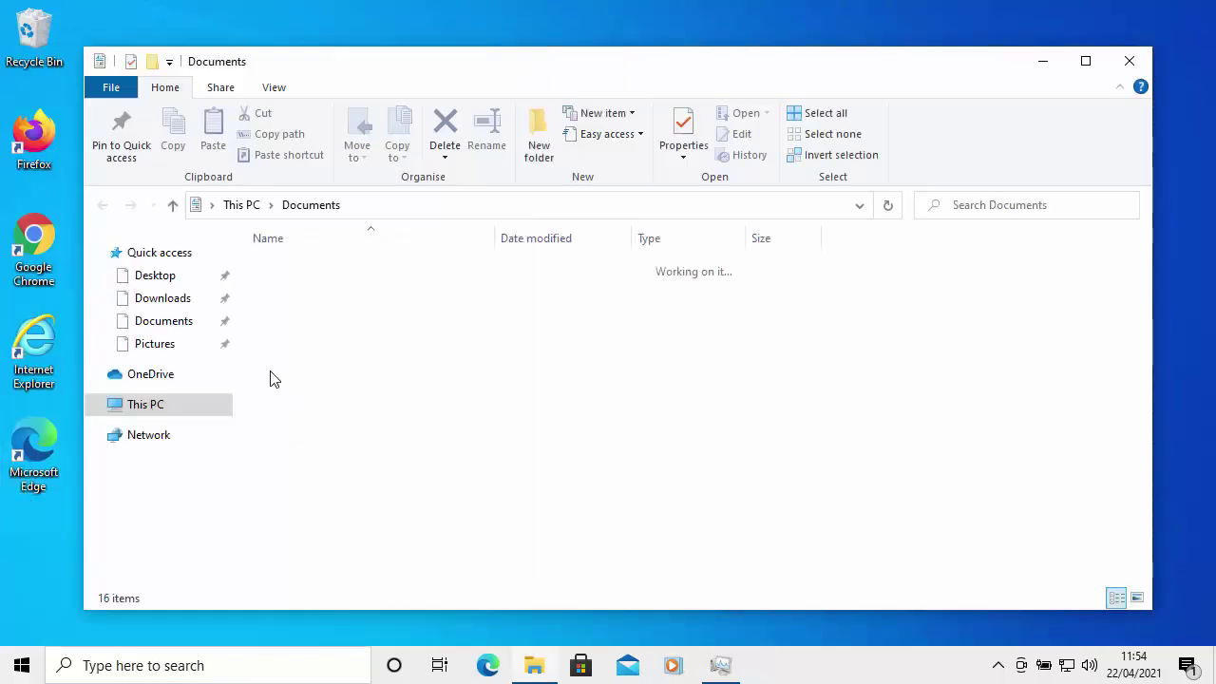
left_click(152, 439)
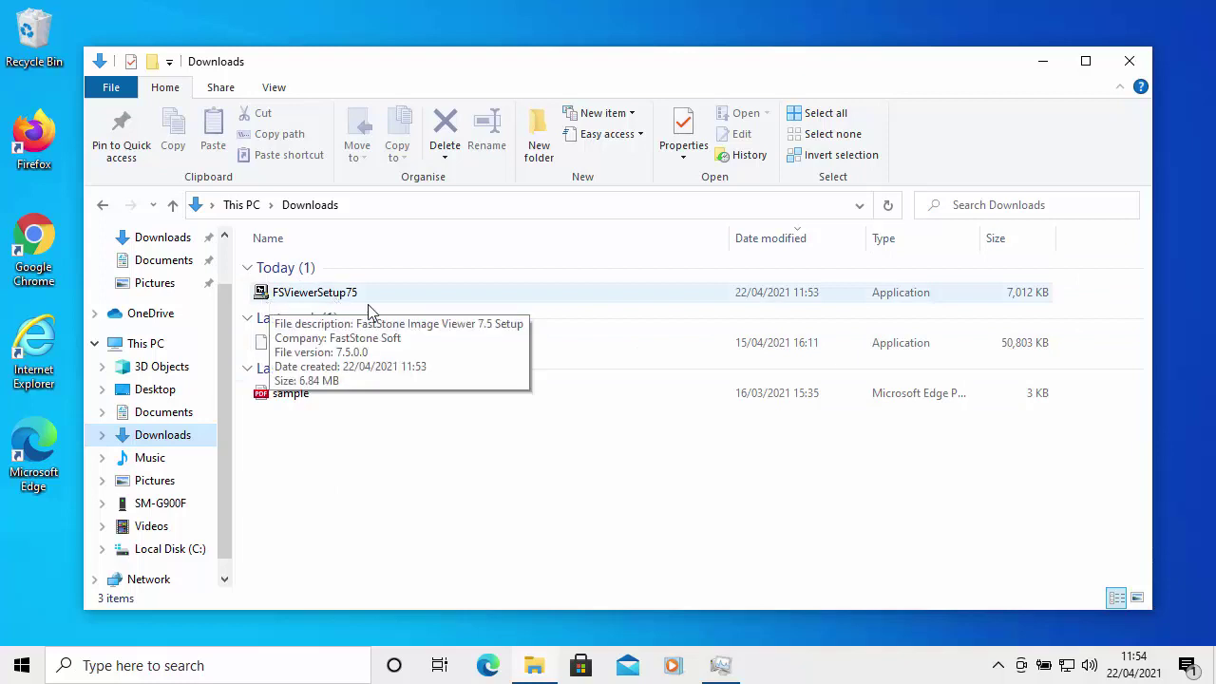
double_click(293, 301)
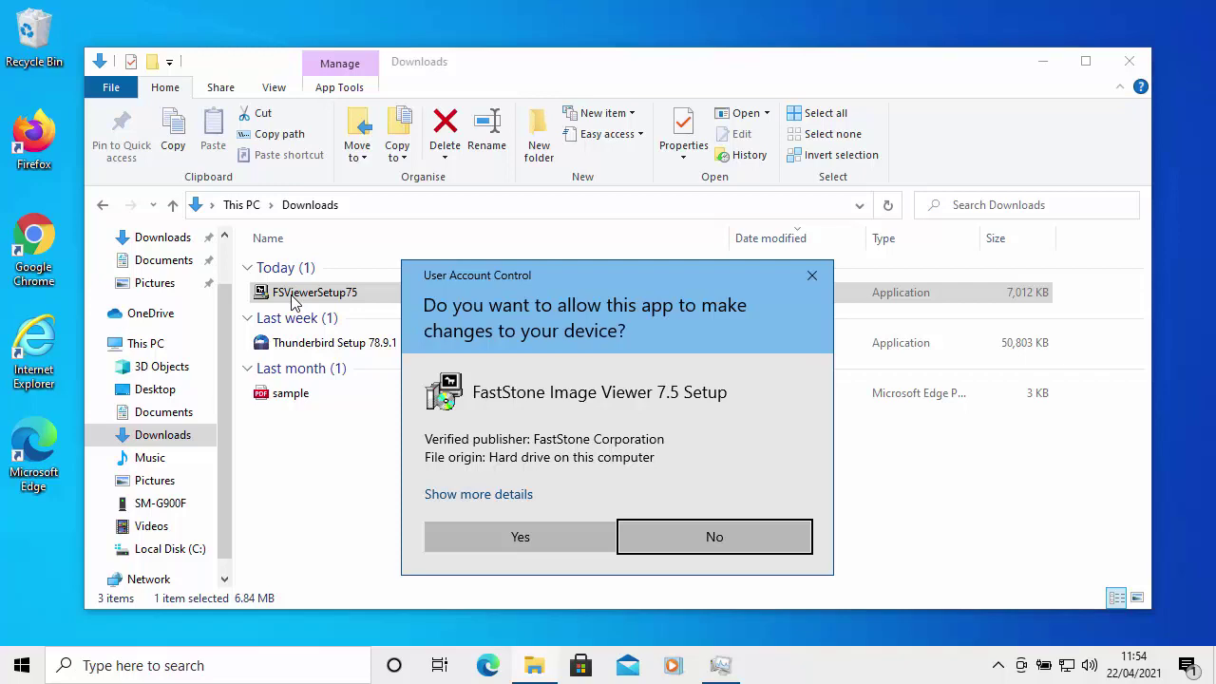
left_click(567, 537)
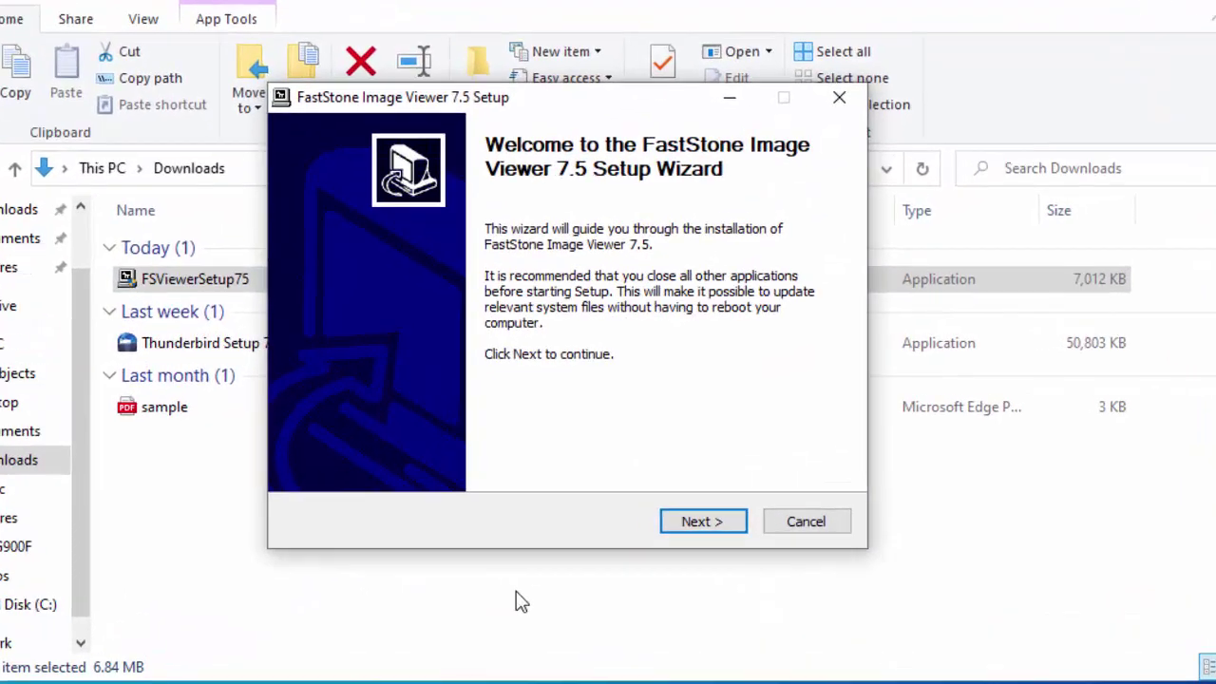
- Accept the licence, install FastStone Image Viewer 7.5 in the default folder, and close the thank-you page
left_click(737, 525)
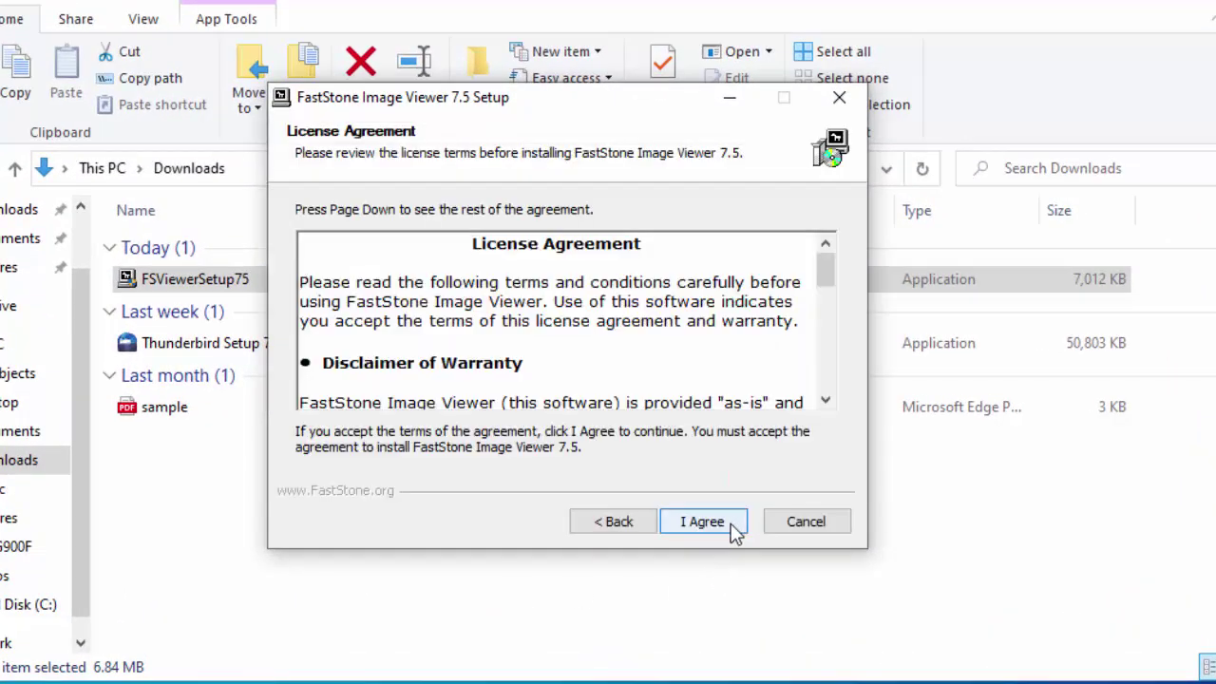
left_click(702, 521)
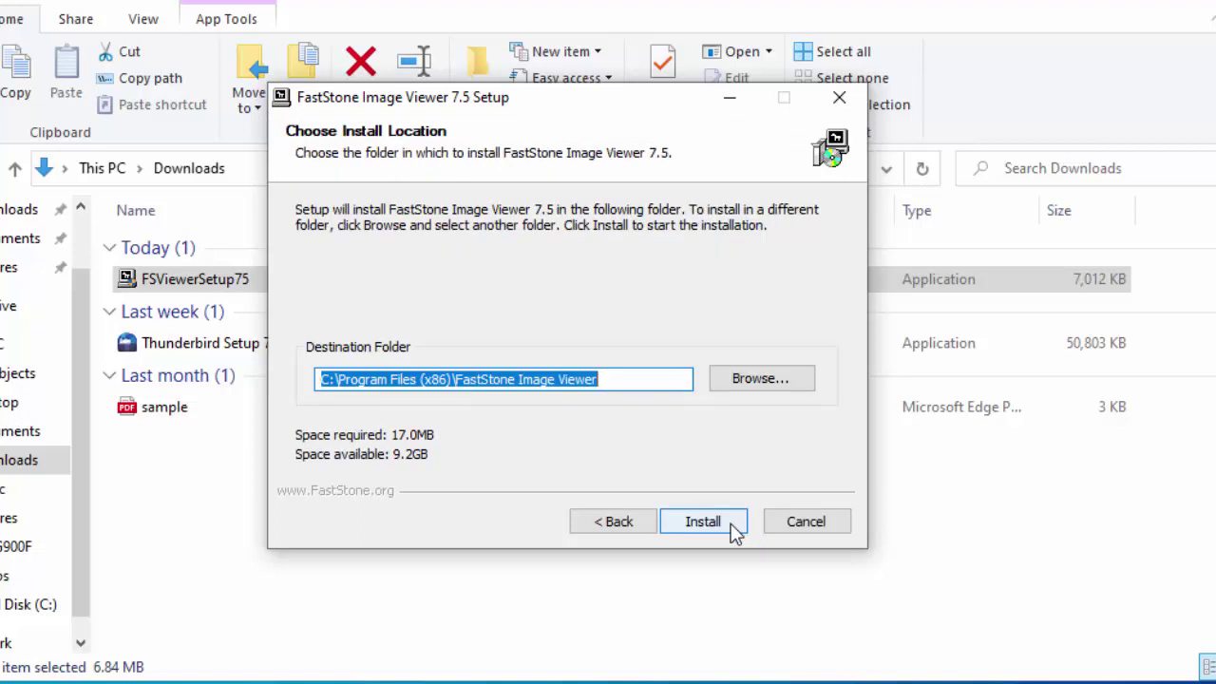
left_click(734, 529)
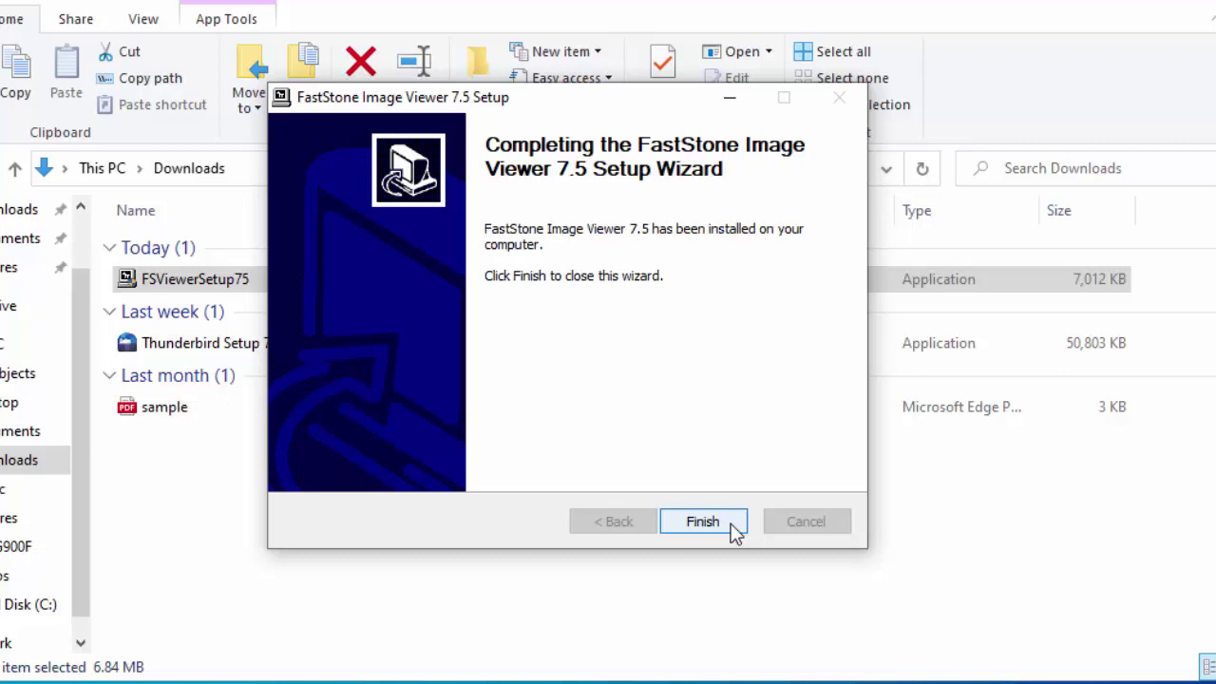
left_click(732, 526)
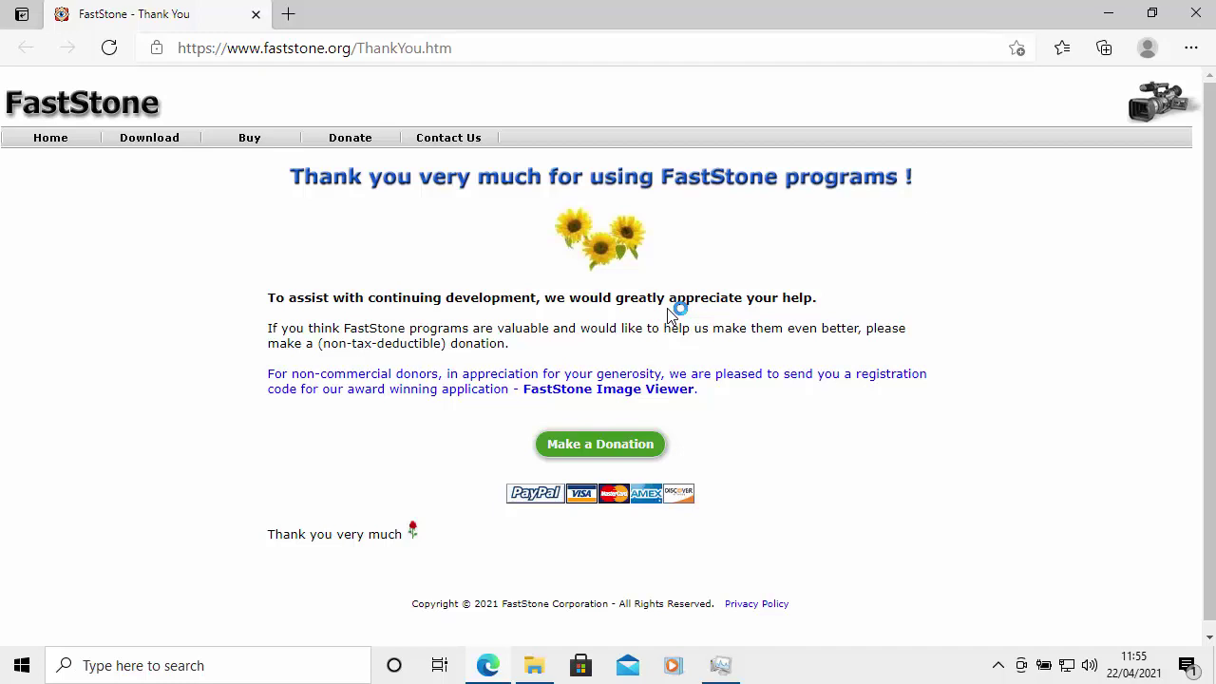
left_click(1195, 14)
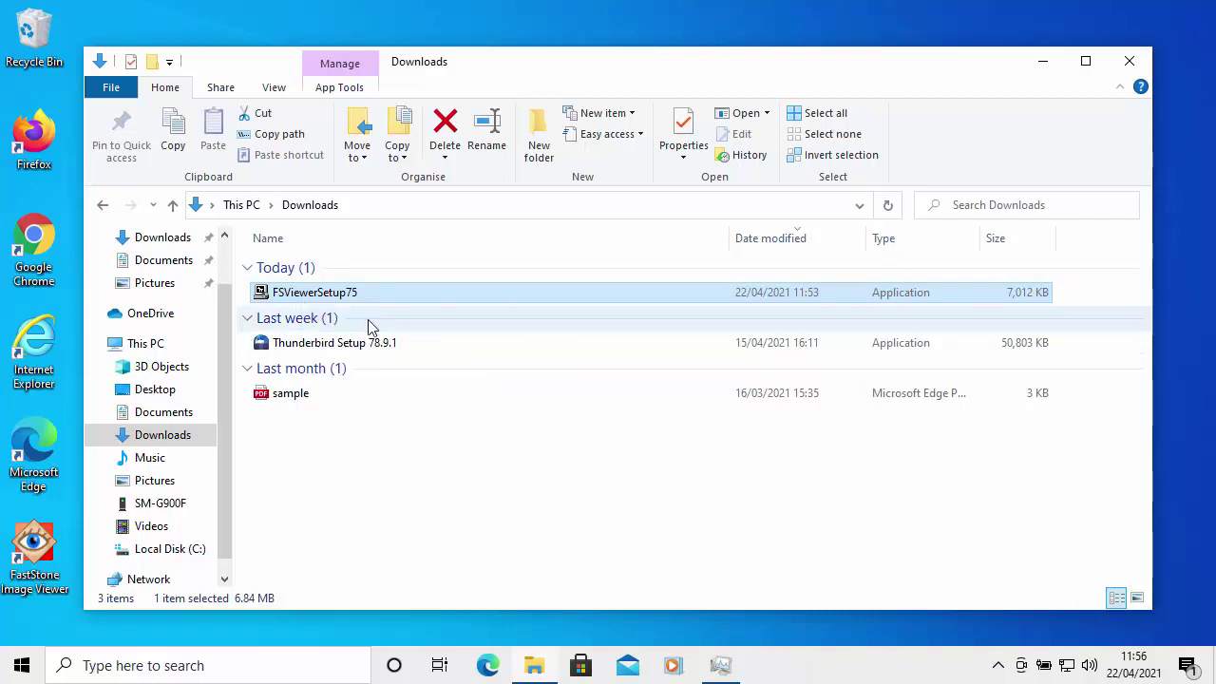
- Move the FSViewerSetup75 installer from Downloads to the Recycle Bin and close the folder window
left_click(304, 294)
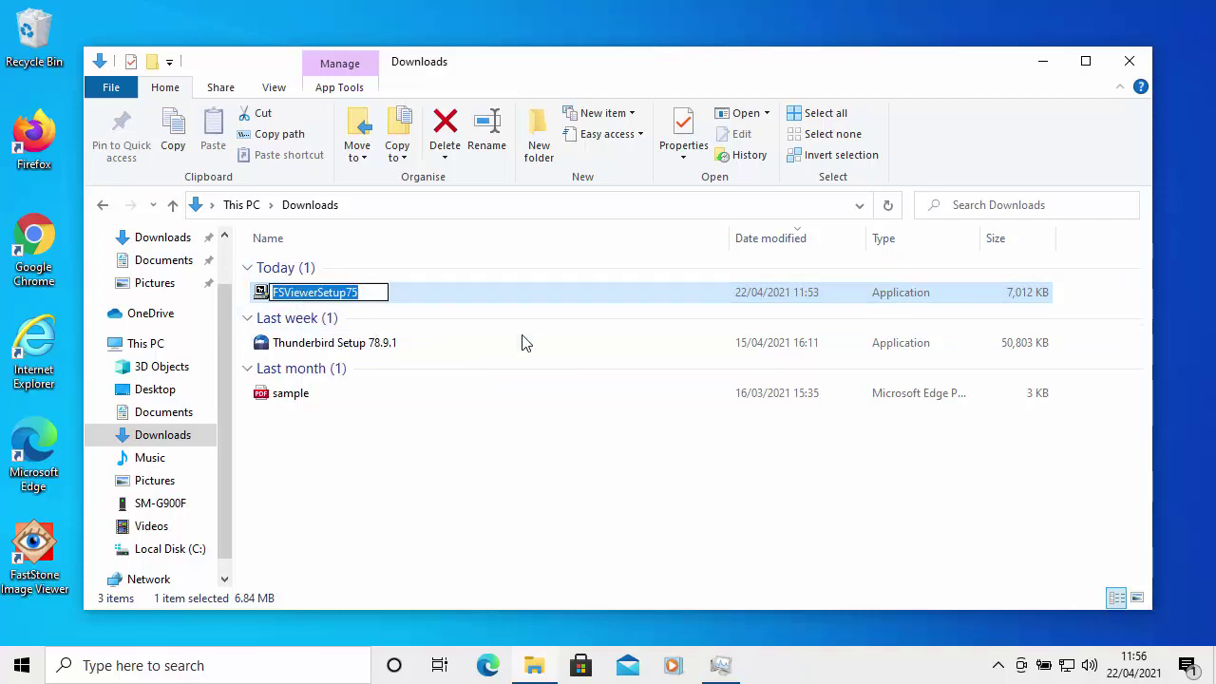
left_click(452, 139)
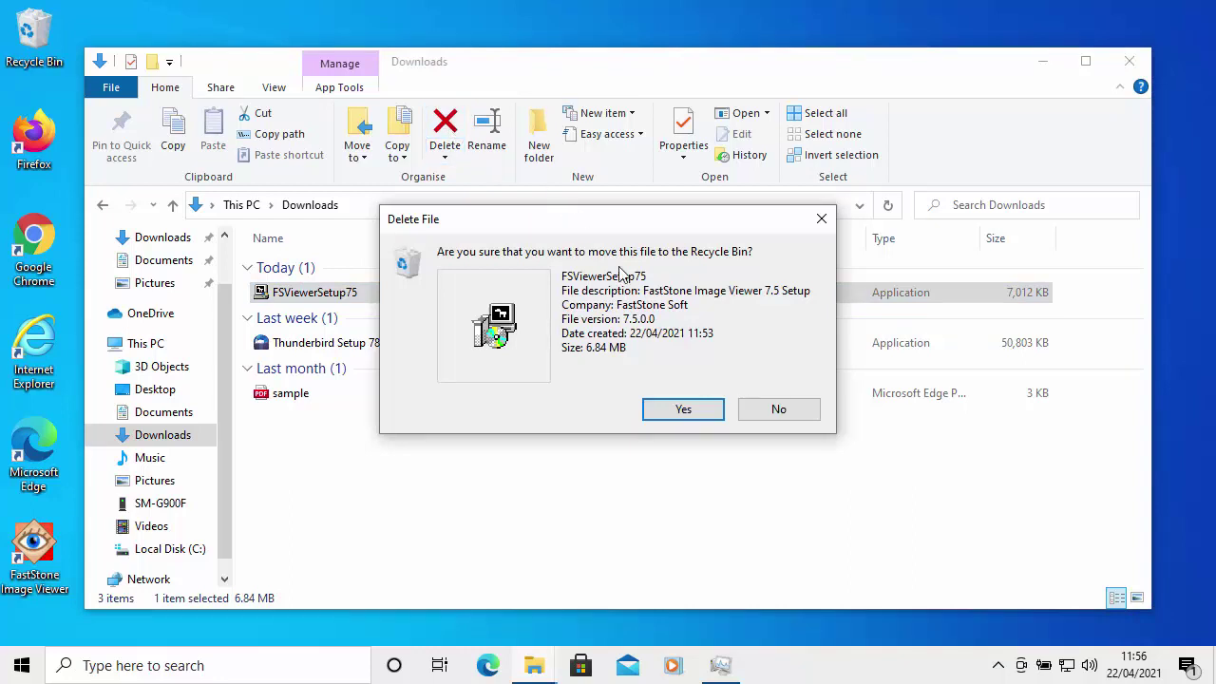
left_click(683, 409)
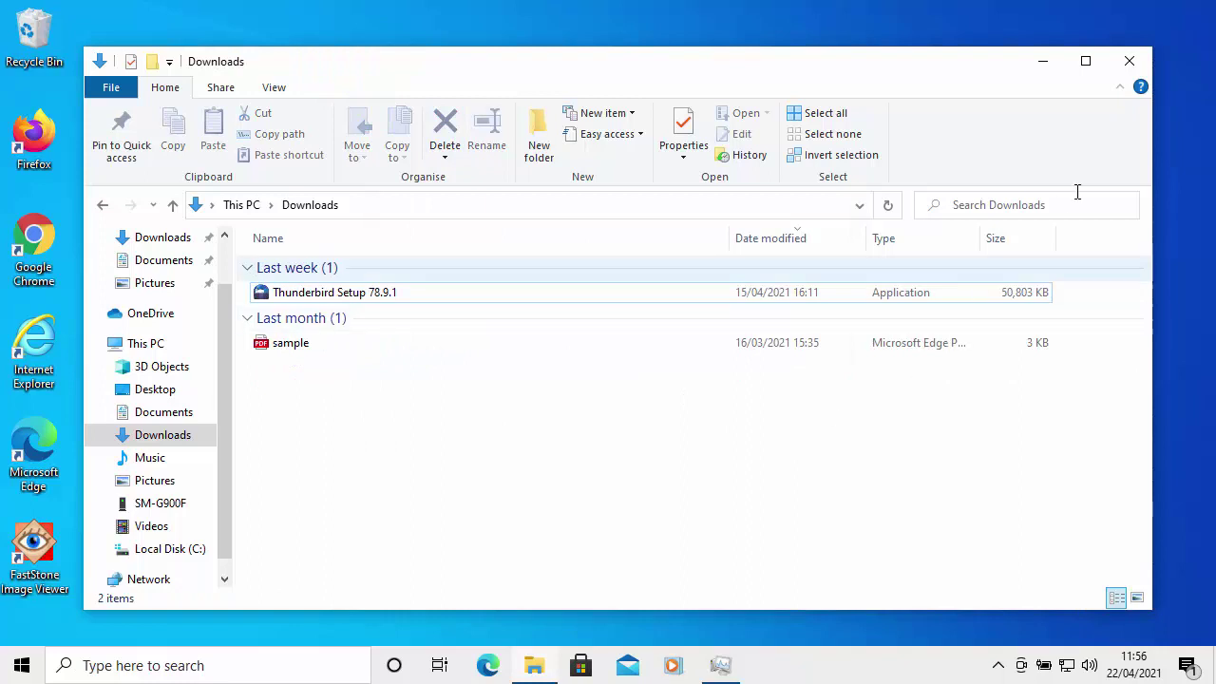
left_click(1130, 64)
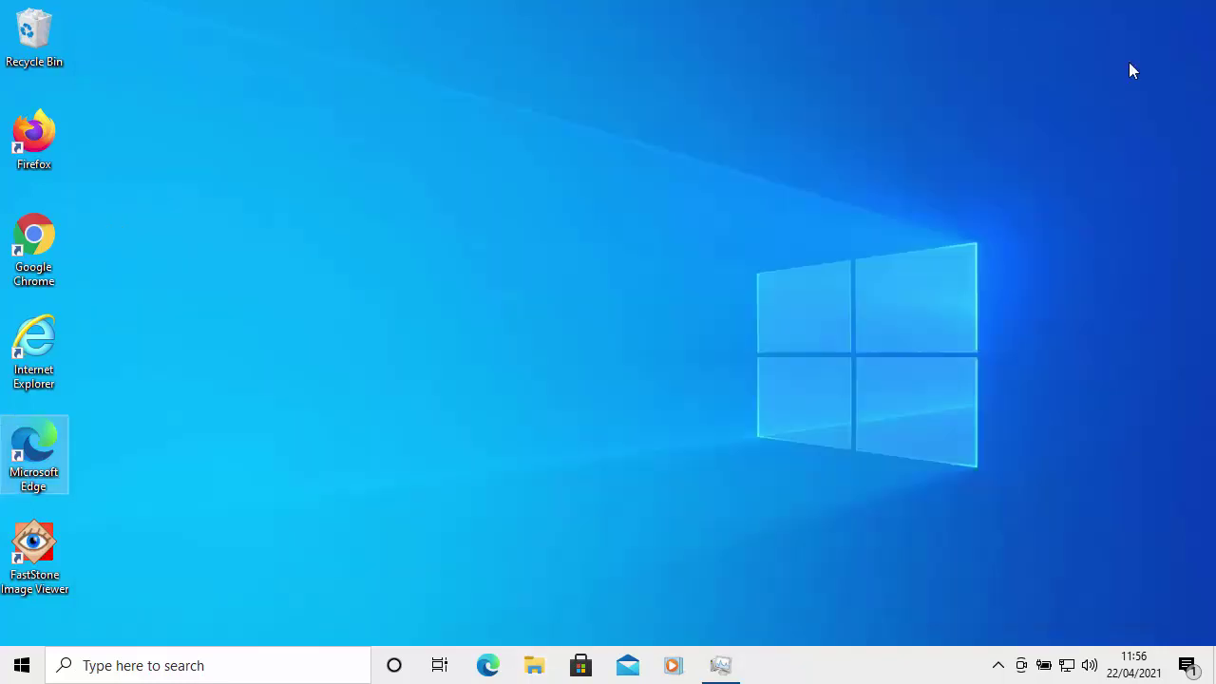
- Launch FastStone Image Viewer from the desktop and maximize its window
double_click(42, 549)
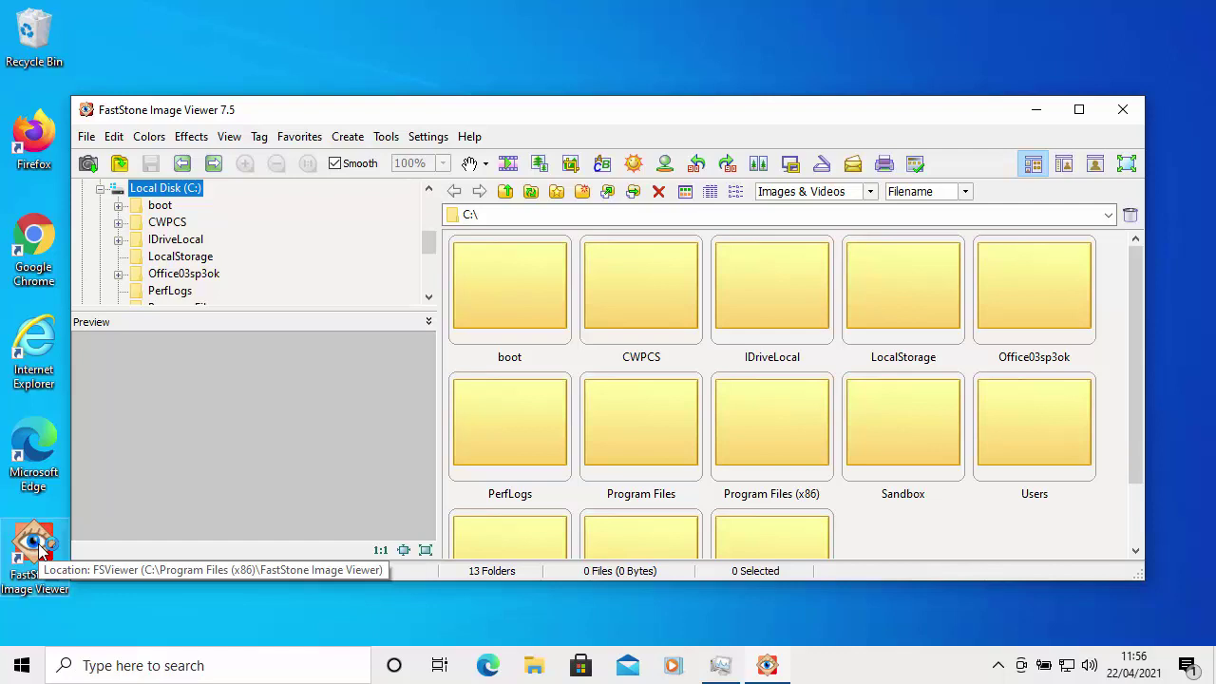
left_click(1081, 111)
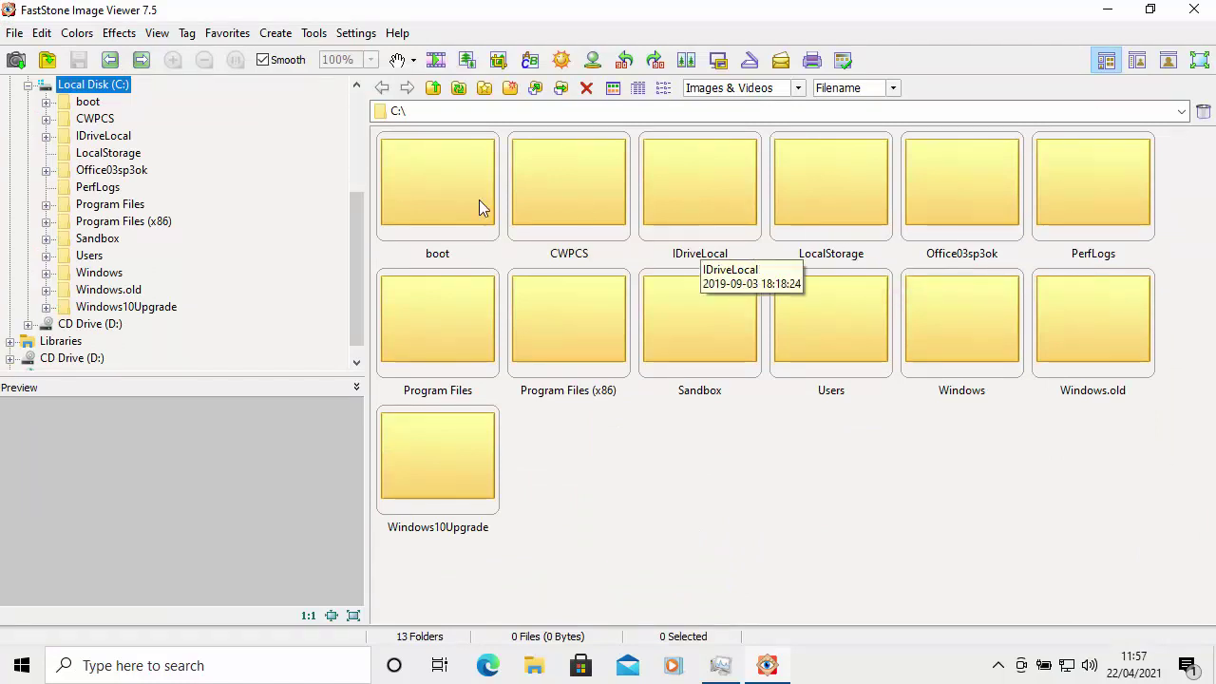
scroll(292, 287, "down", 1)
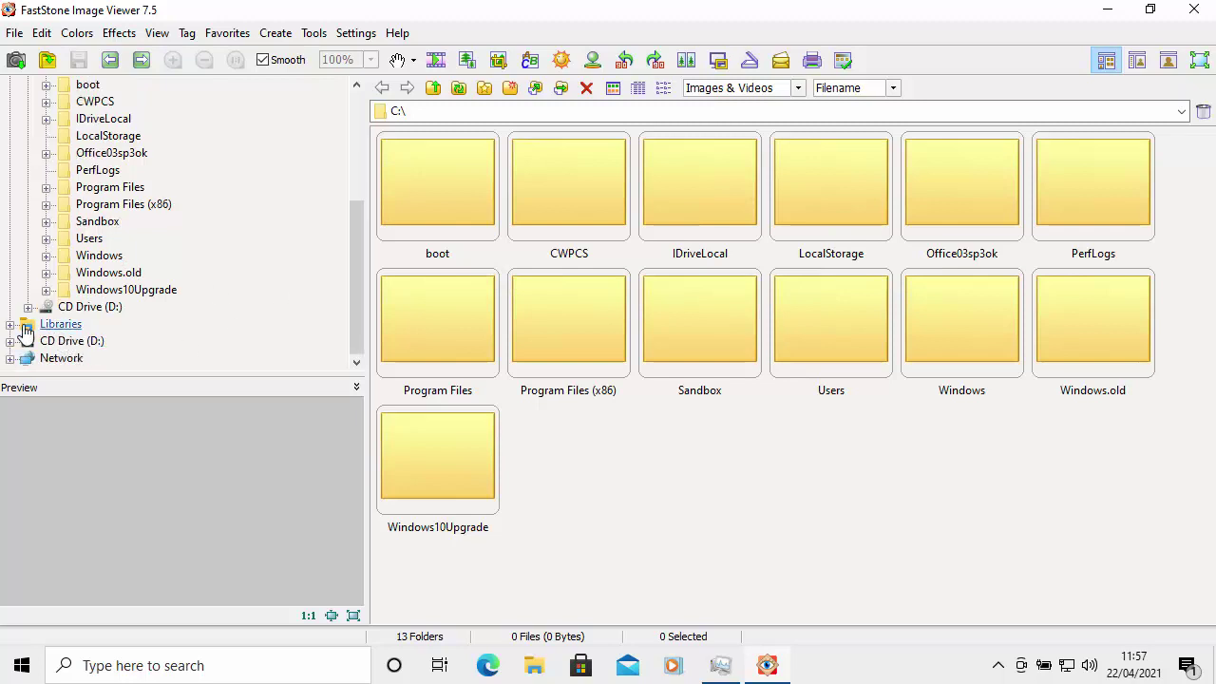
- Open the Pictures folder inside the Pictures library to view its contents
left_click(59, 324)
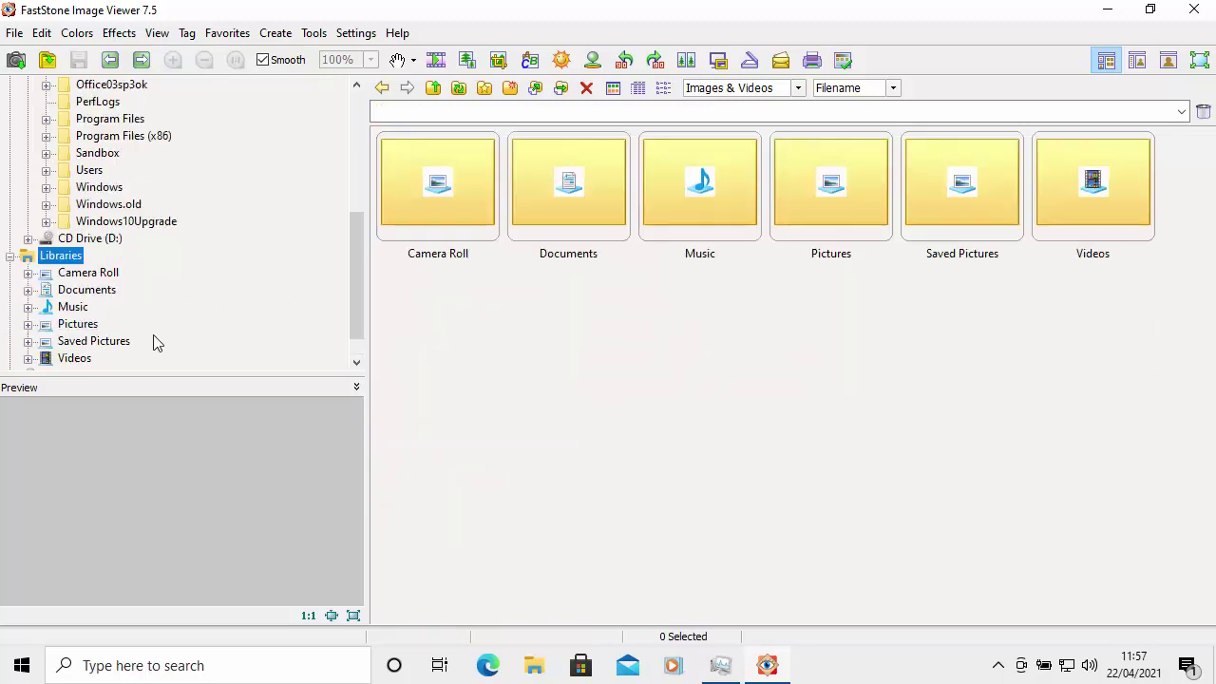
left_click(72, 324)
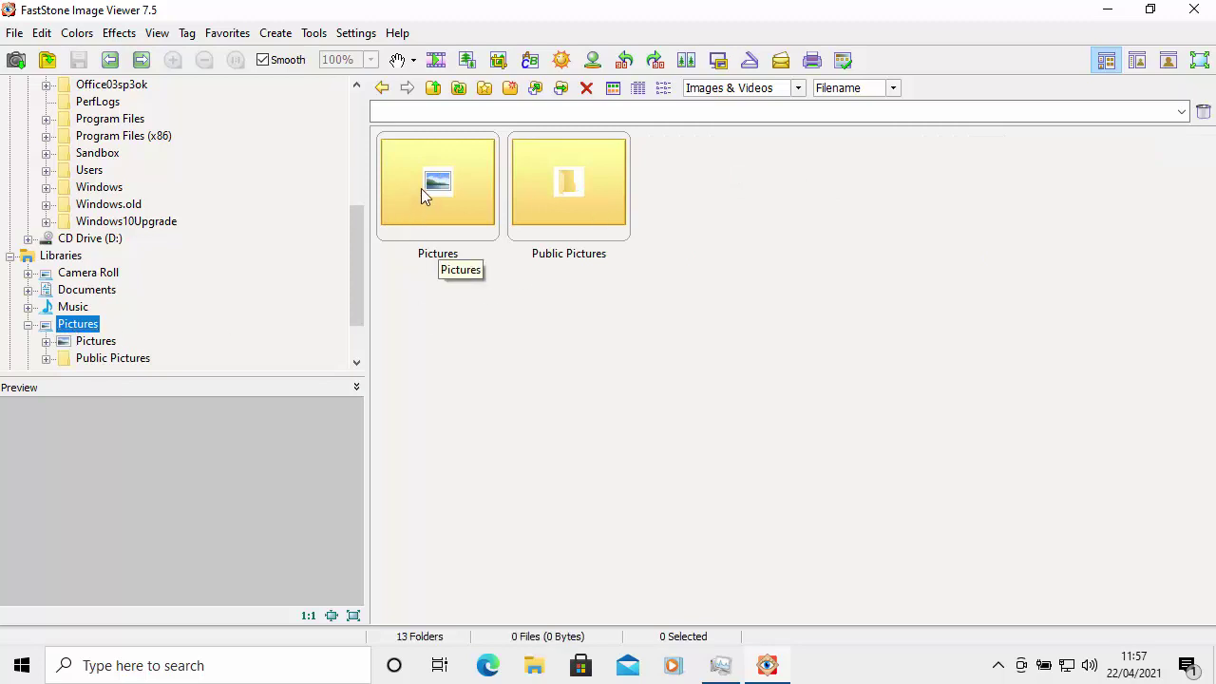
left_click(96, 341)
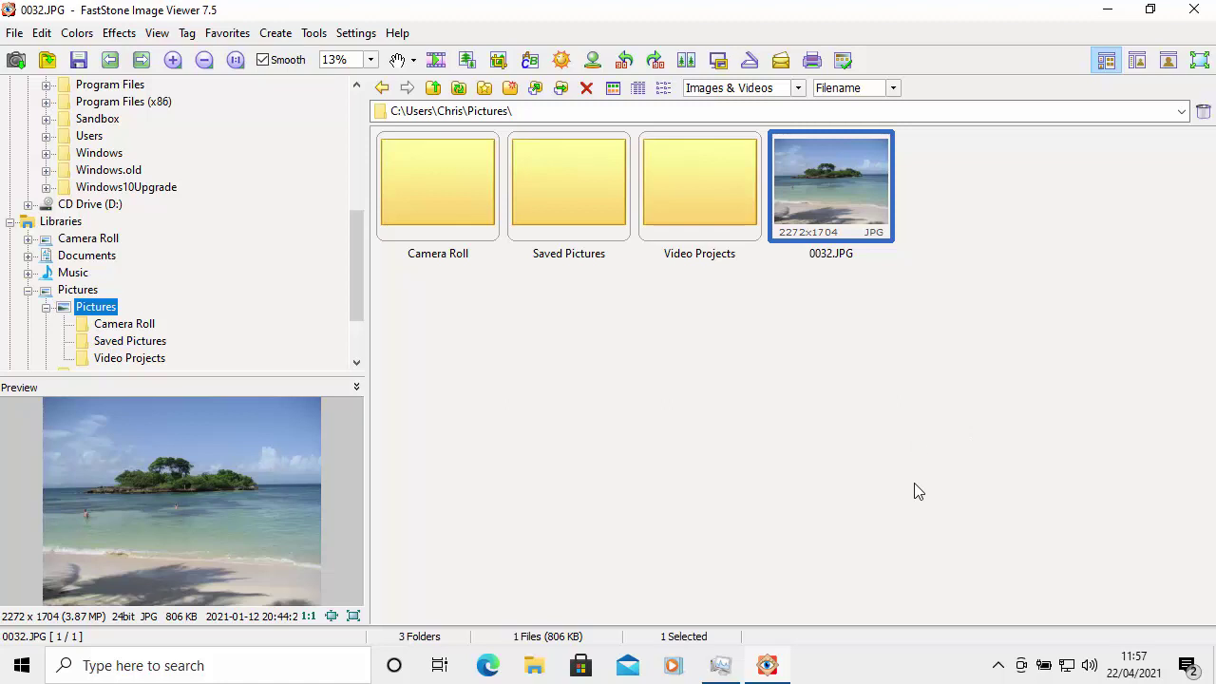
- Start importing photos and videos from the SM-G900F phone, with the file picker shown
mouse_move(1140, 655)
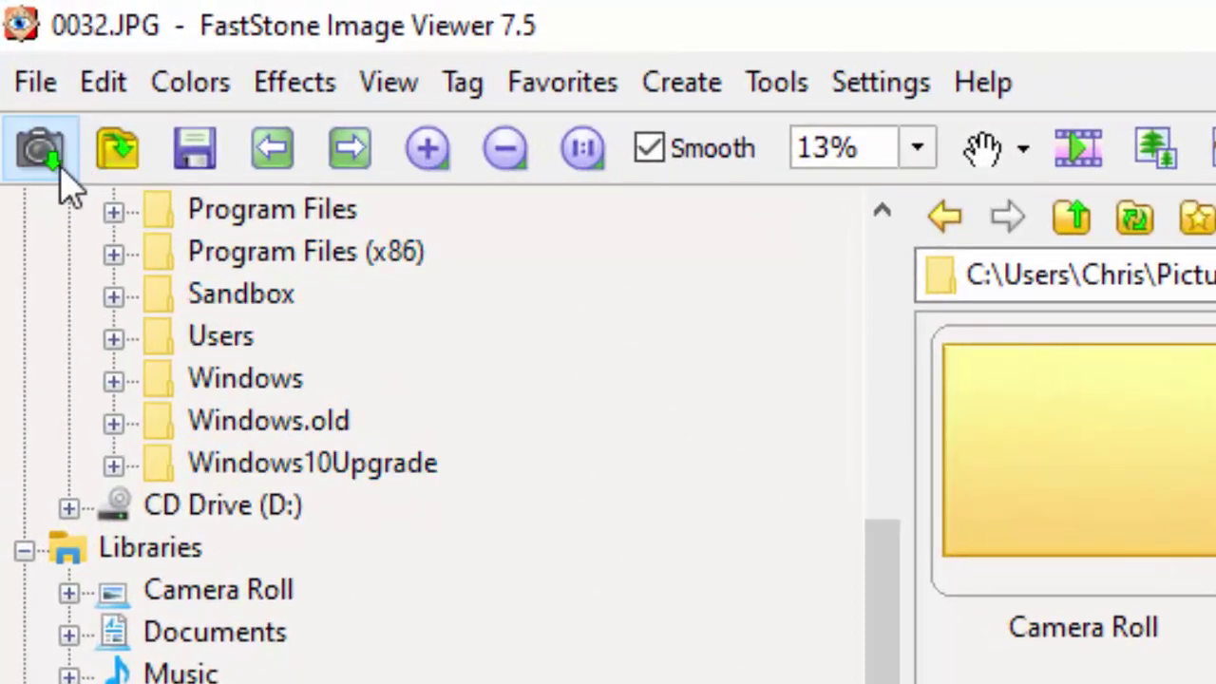
left_click(38, 156)
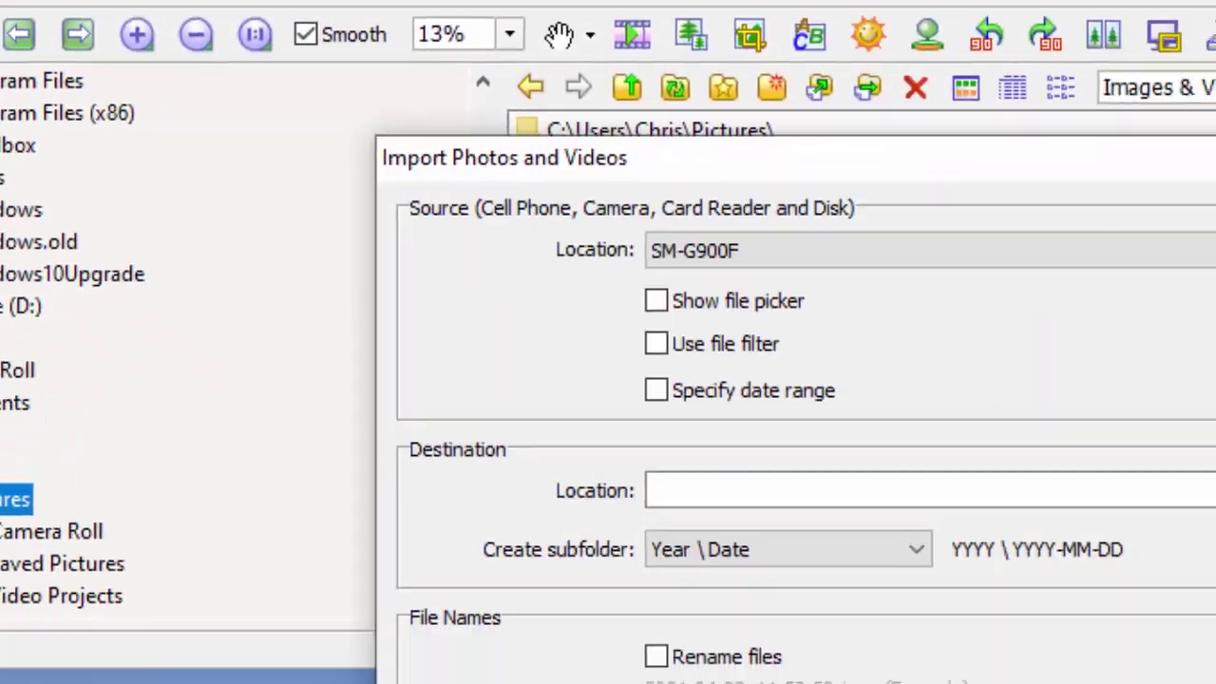
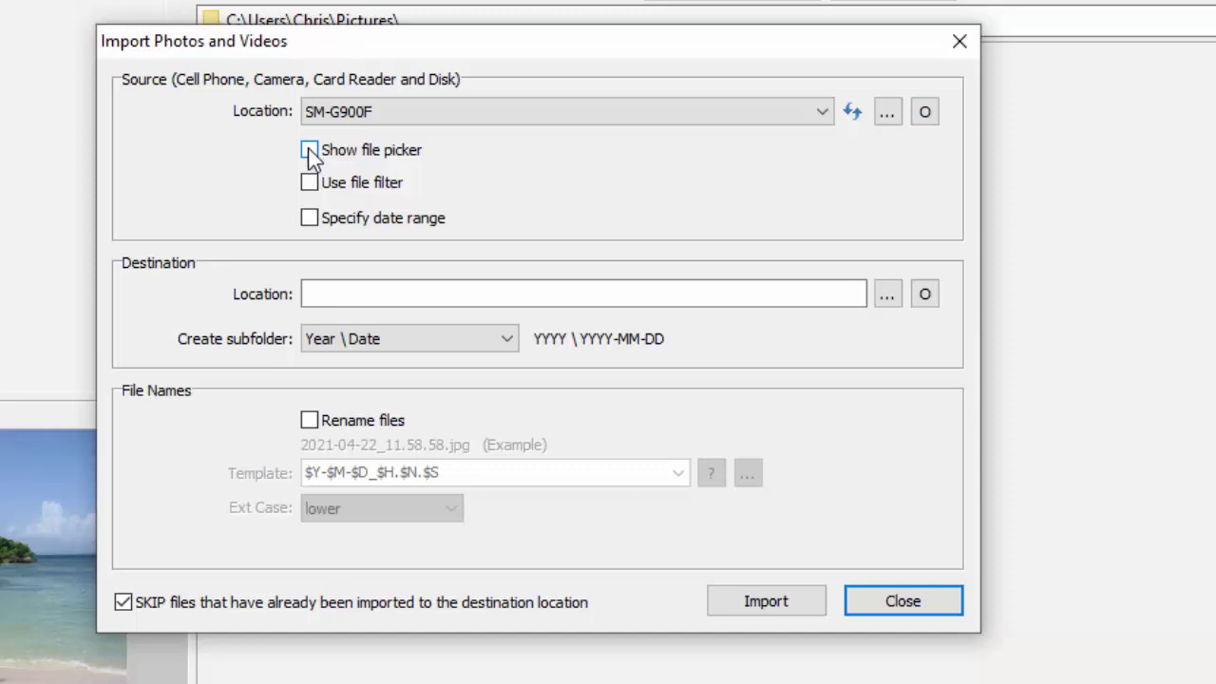
left_click(311, 150)
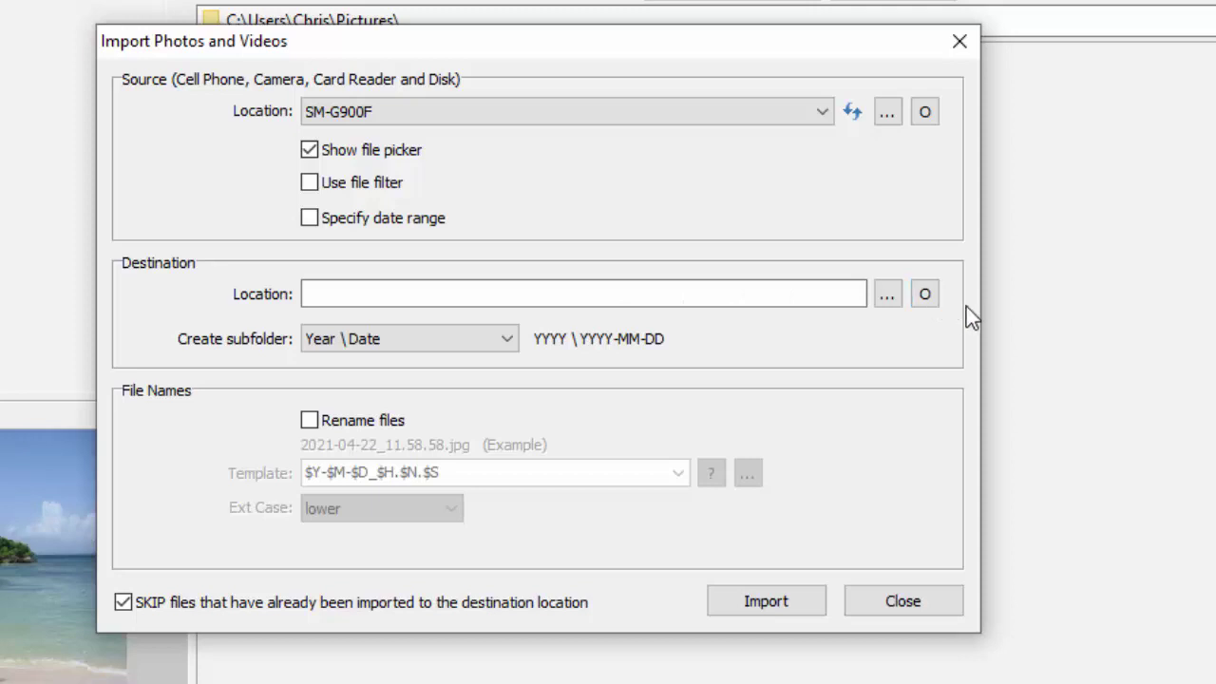
- Set the import destination to the Pictures folder within Libraries > Pictures
left_click(888, 296)
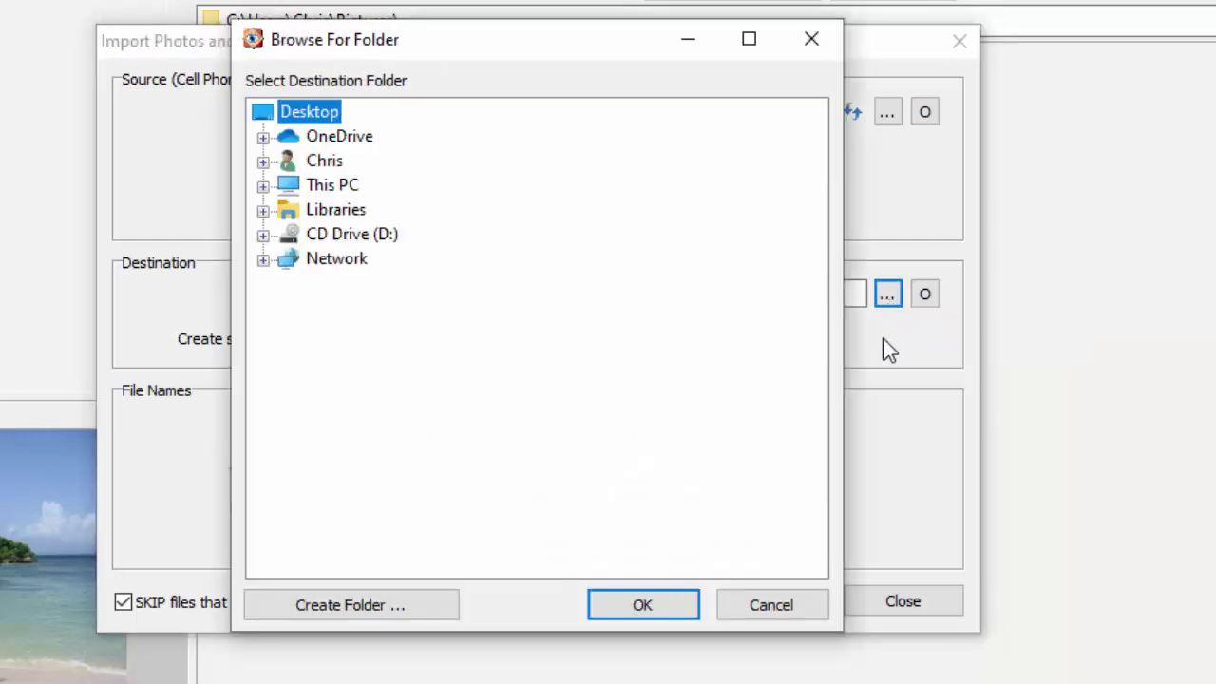
left_click(263, 211)
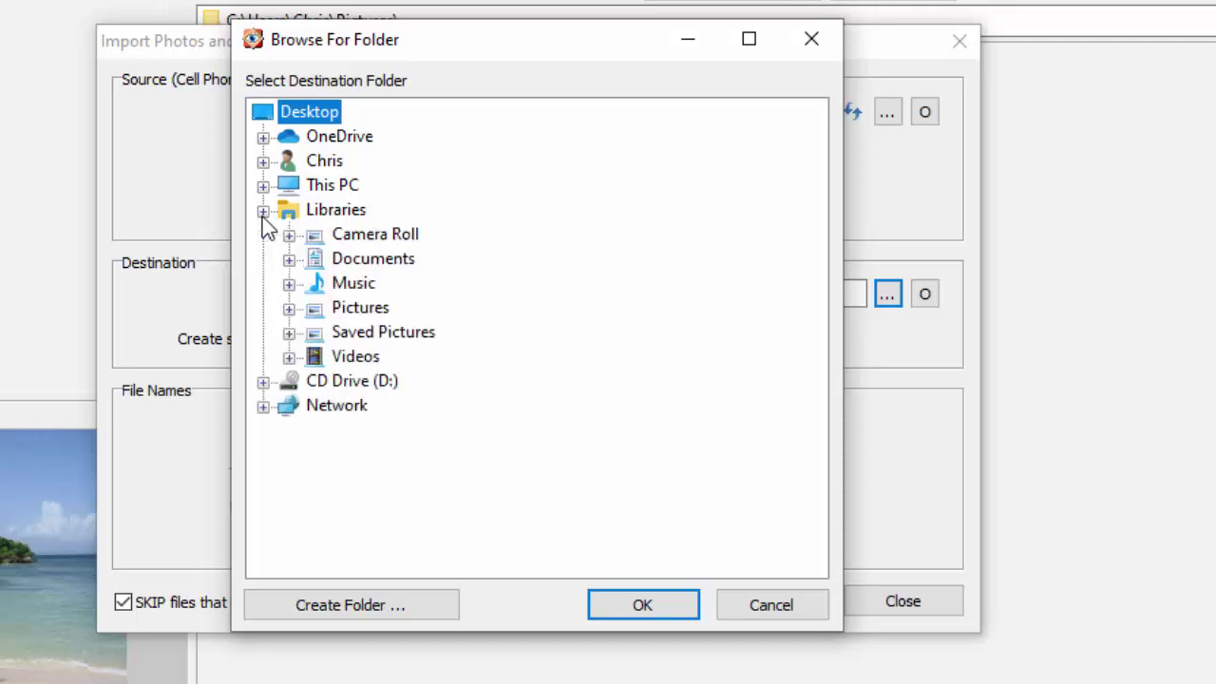
left_click(288, 309)
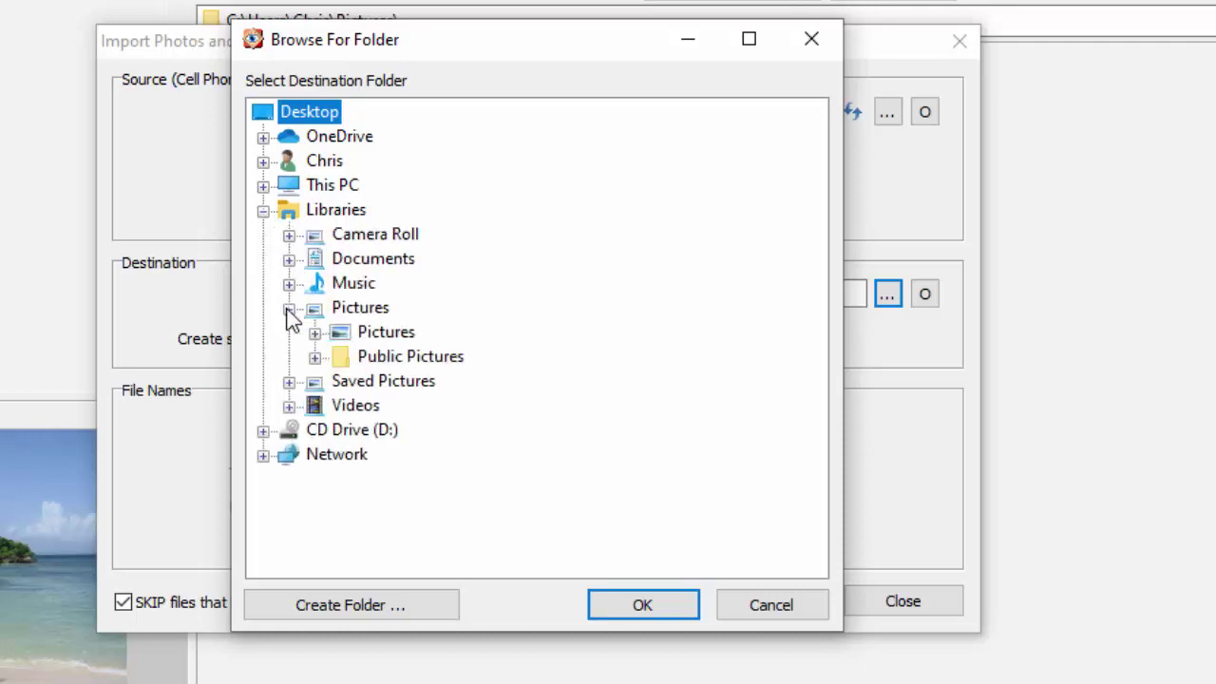
left_click(385, 333)
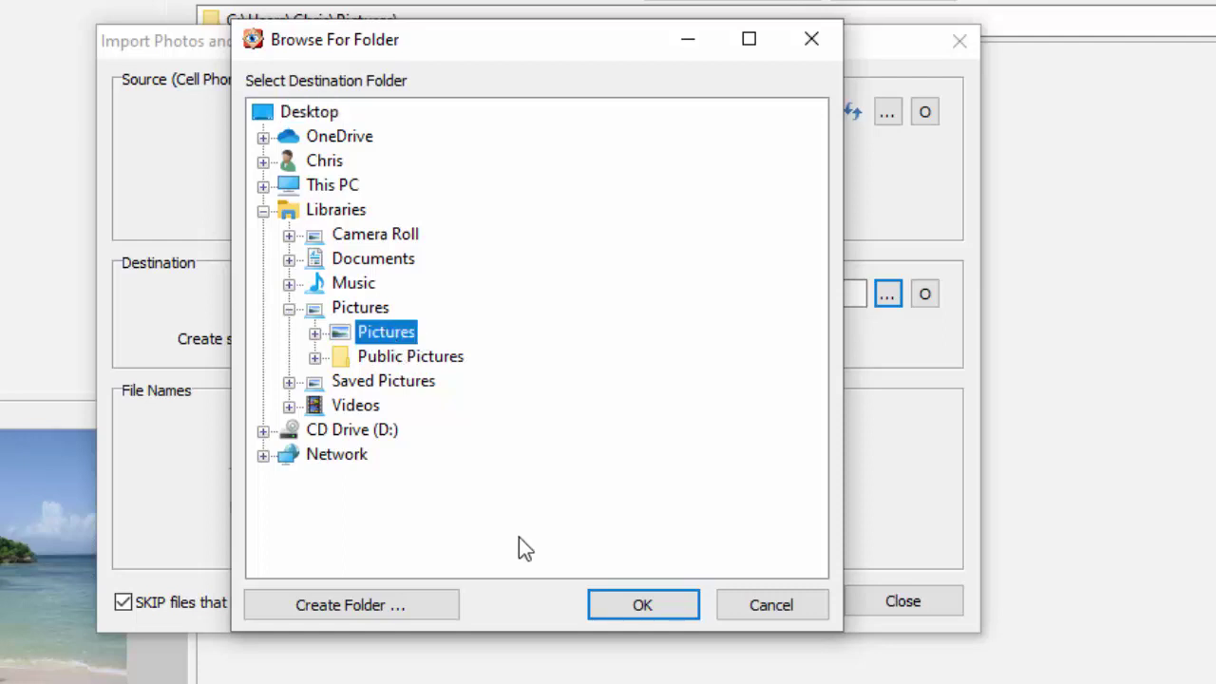
left_click(631, 612)
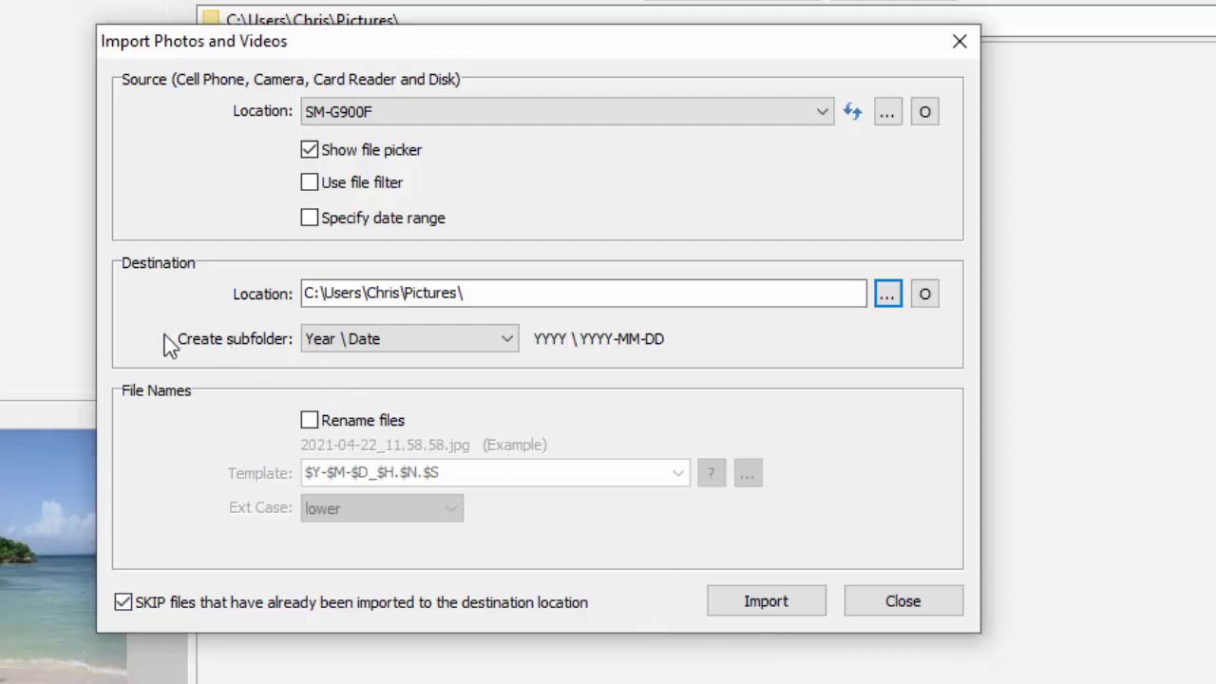
- Try the subfolder schemes Year\Month, Year\Month\Day, Month, Date, SPECIFIED folder and (None) for the import destination
left_click(511, 342)
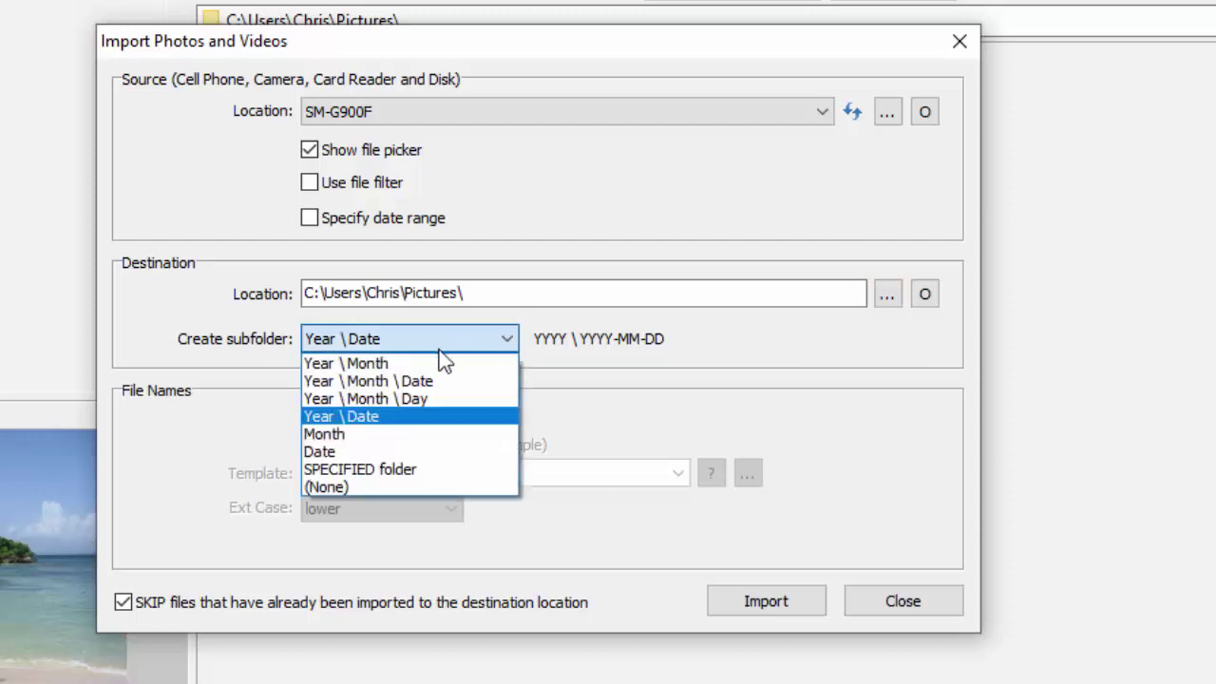
left_click(408, 363)
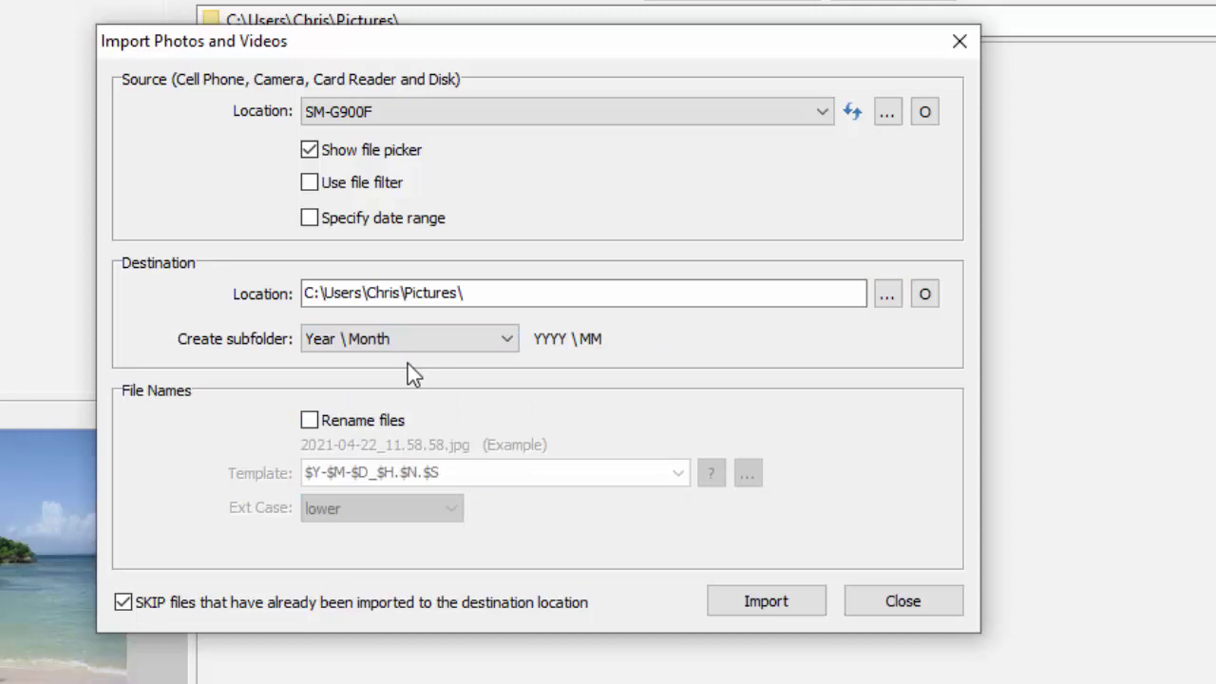
left_click(504, 340)
scroll(507, 351, "down", 1)
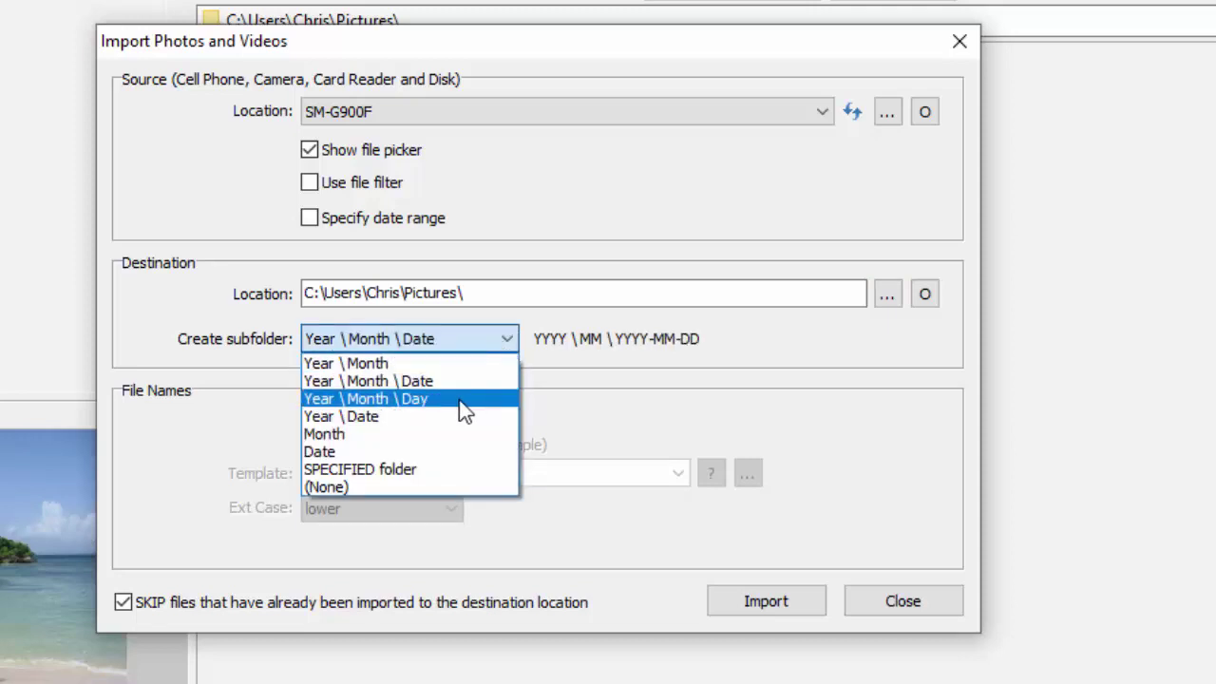
left_click(459, 399)
left_click(507, 338)
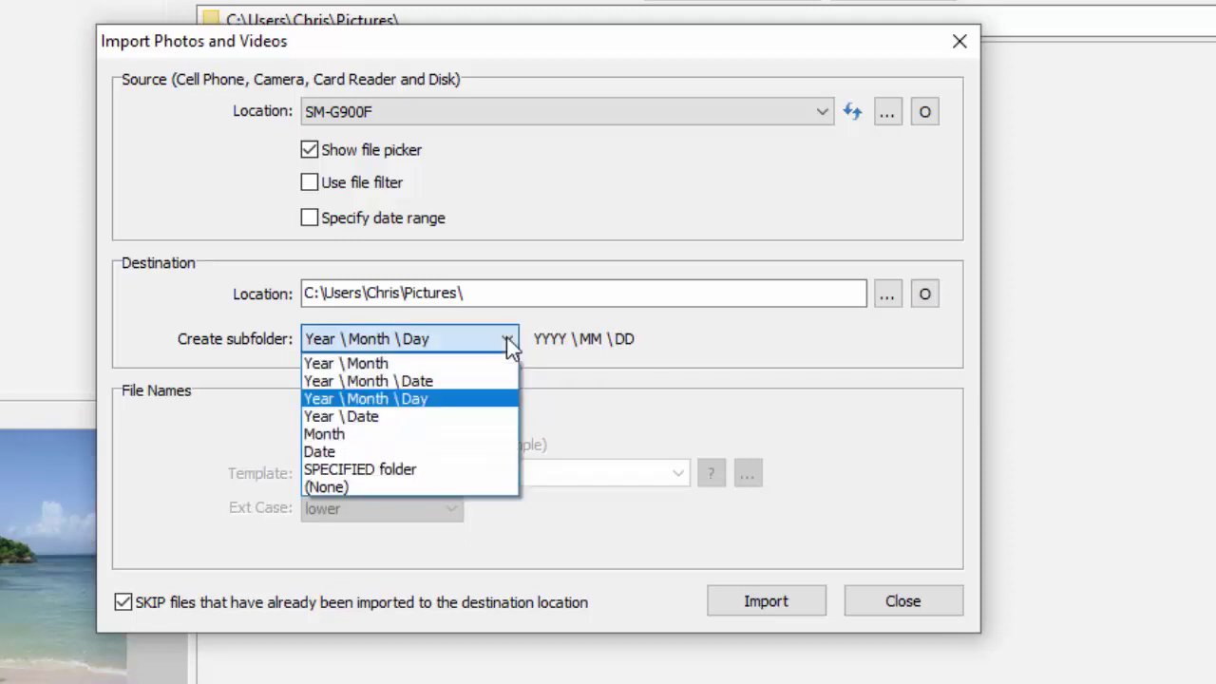
left_click(448, 436)
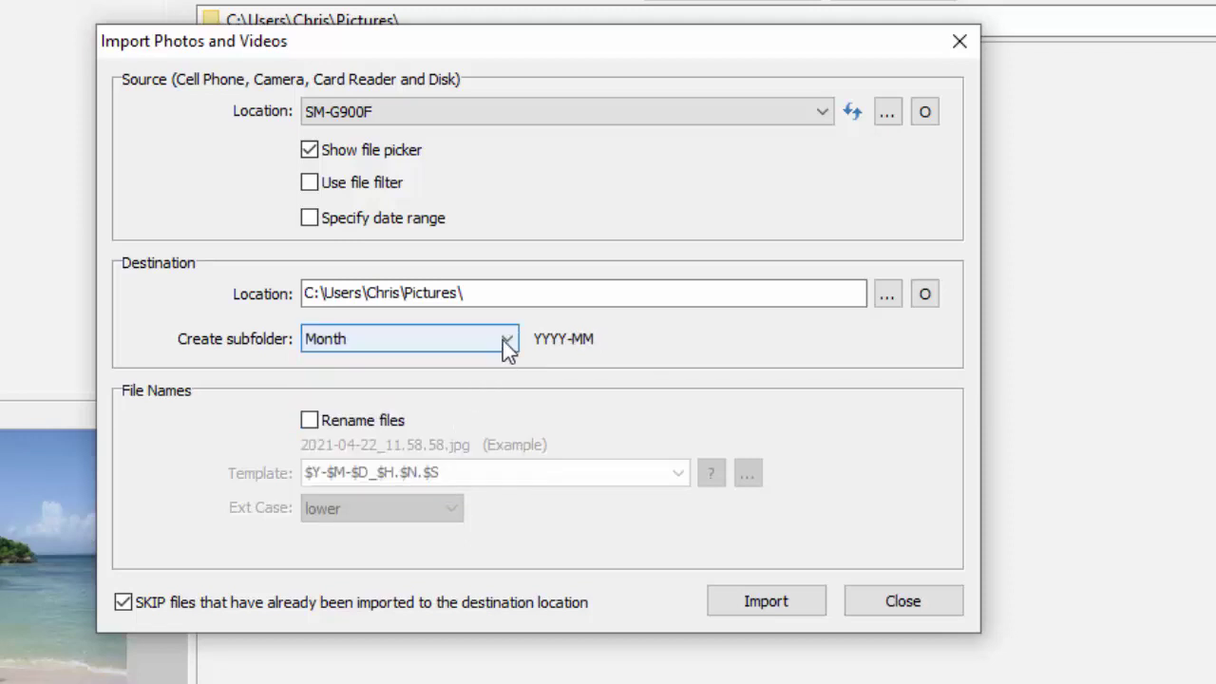
left_click(503, 340)
left_click(417, 453)
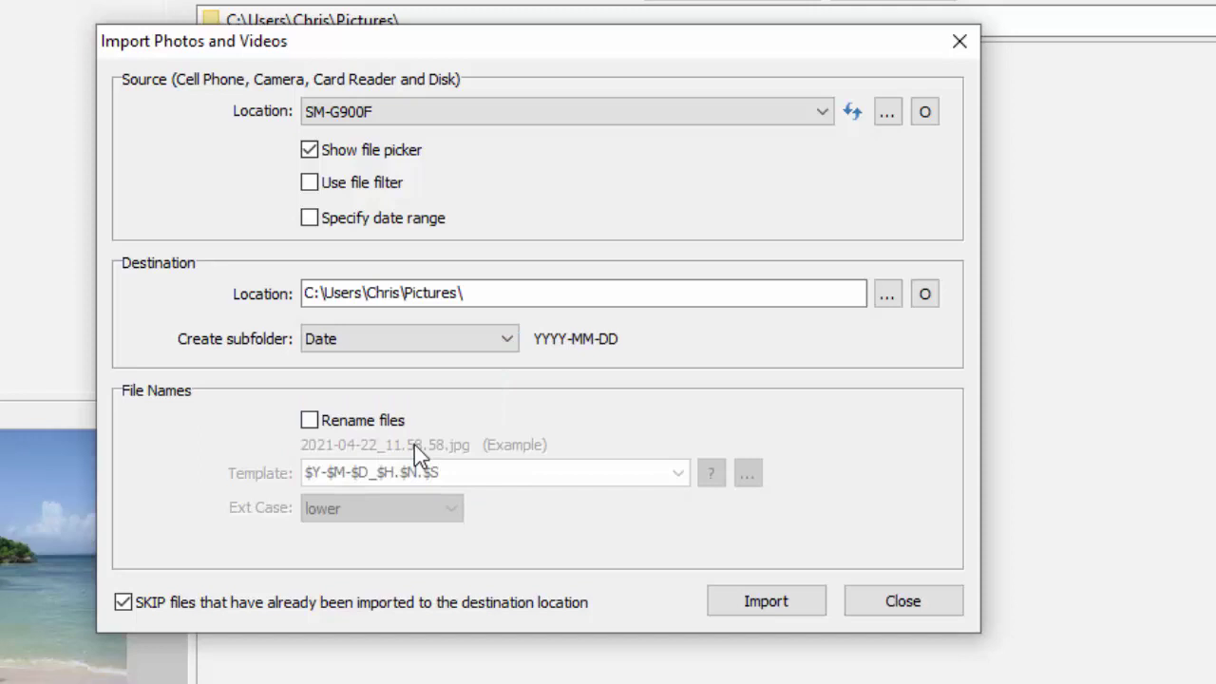
left_click(512, 341)
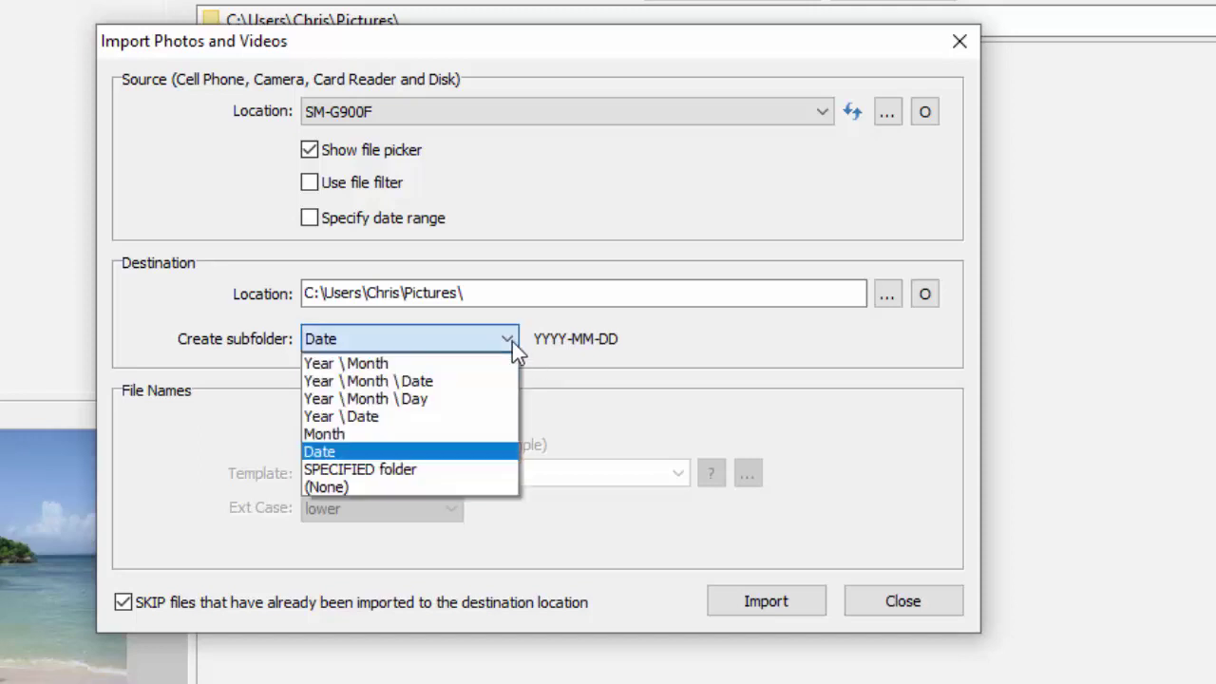
left_click(454, 469)
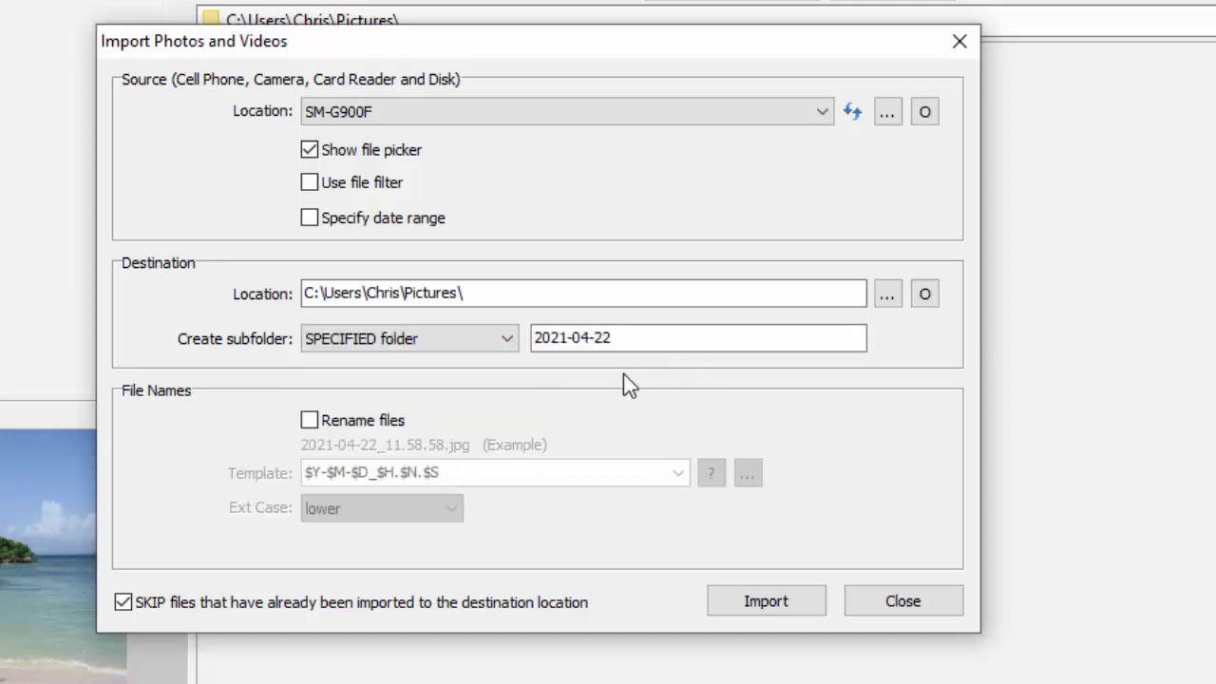
left_click(493, 337)
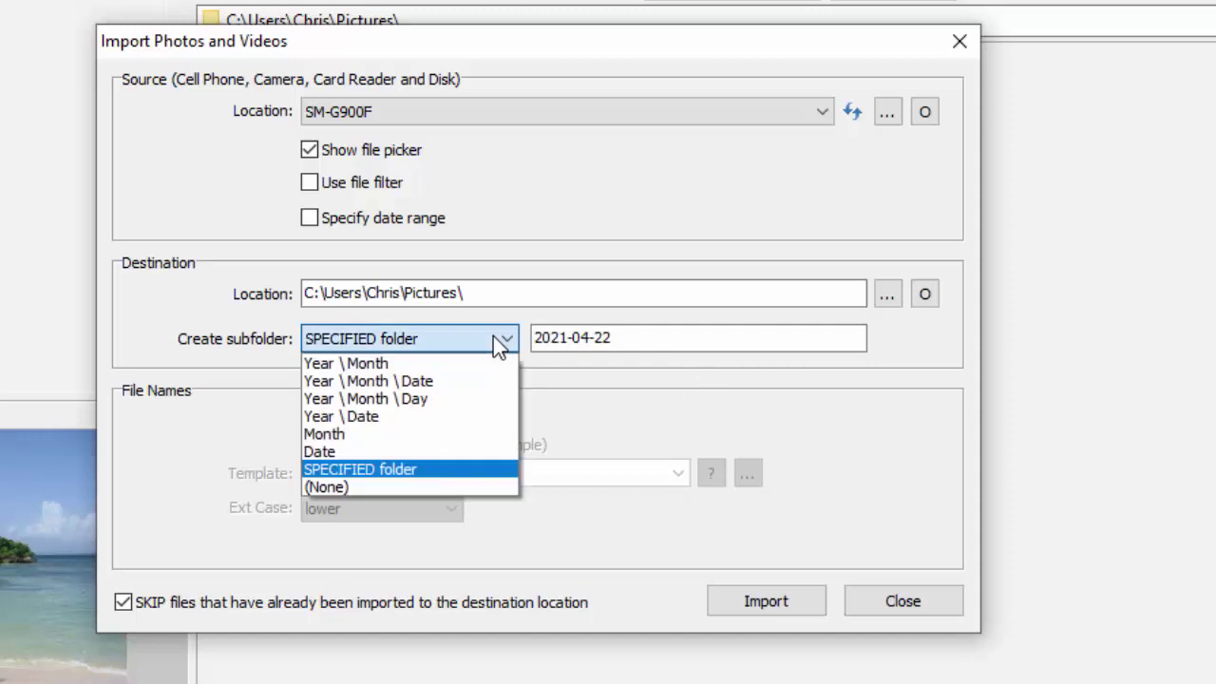
left_click(404, 487)
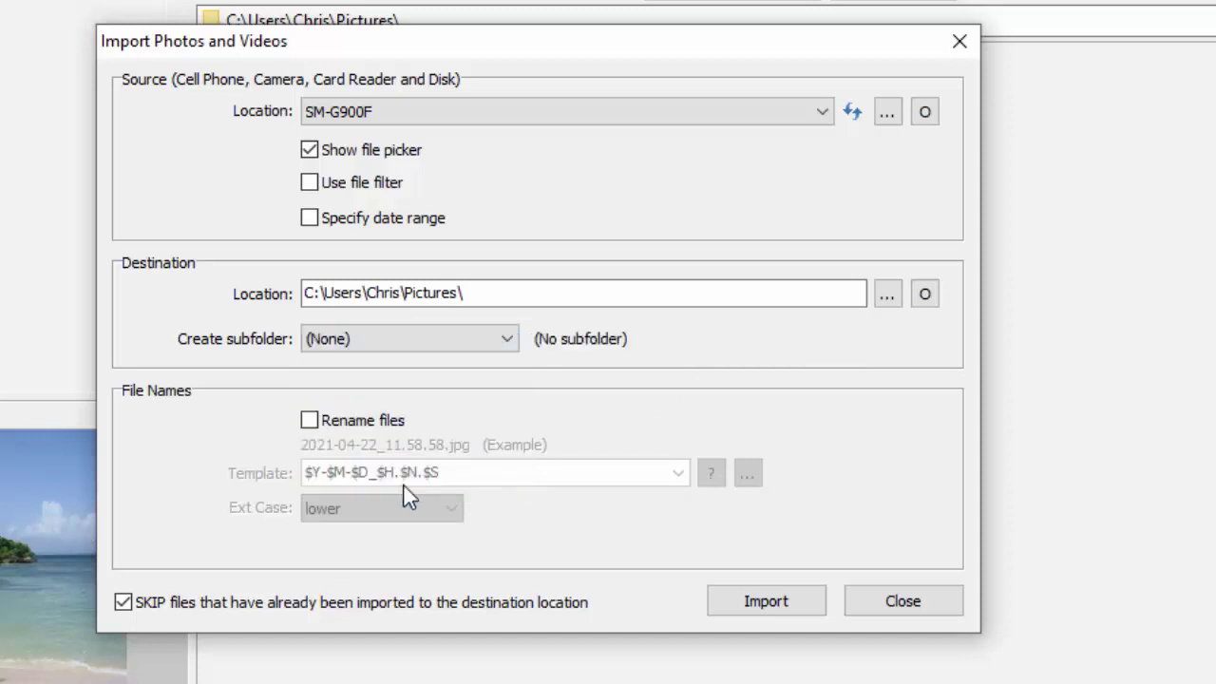
- Set the import to create Month subfolders and proceed to choosing the files
left_click(508, 340)
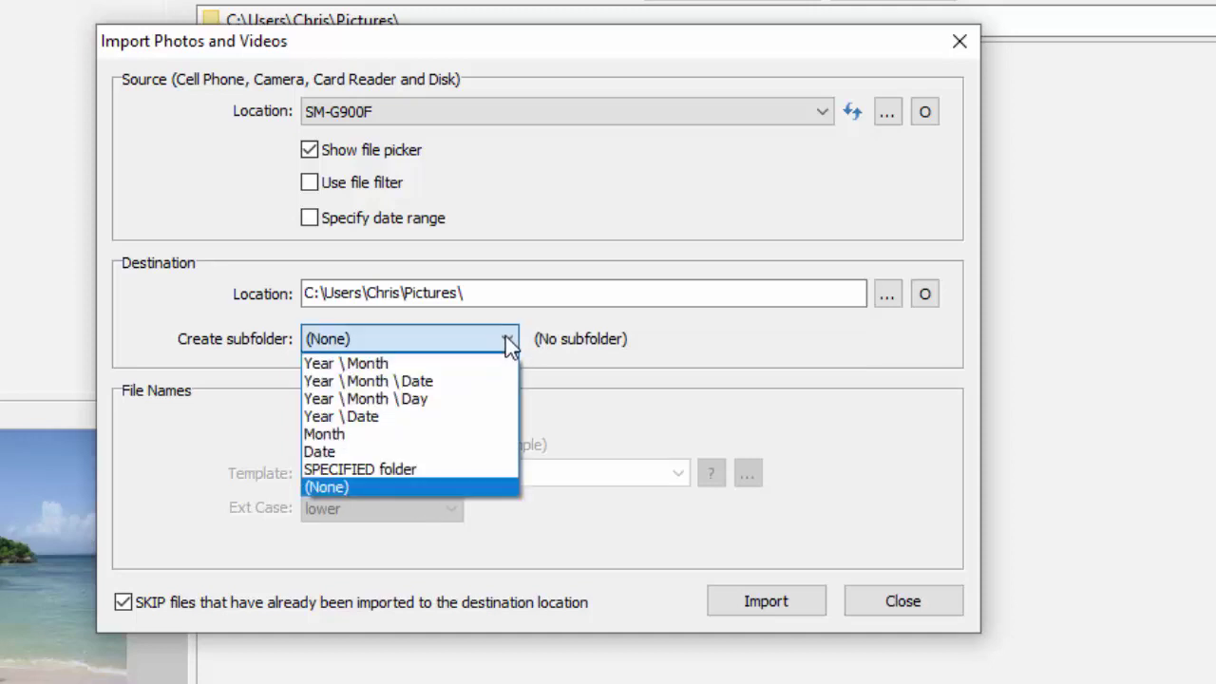
left_click(403, 439)
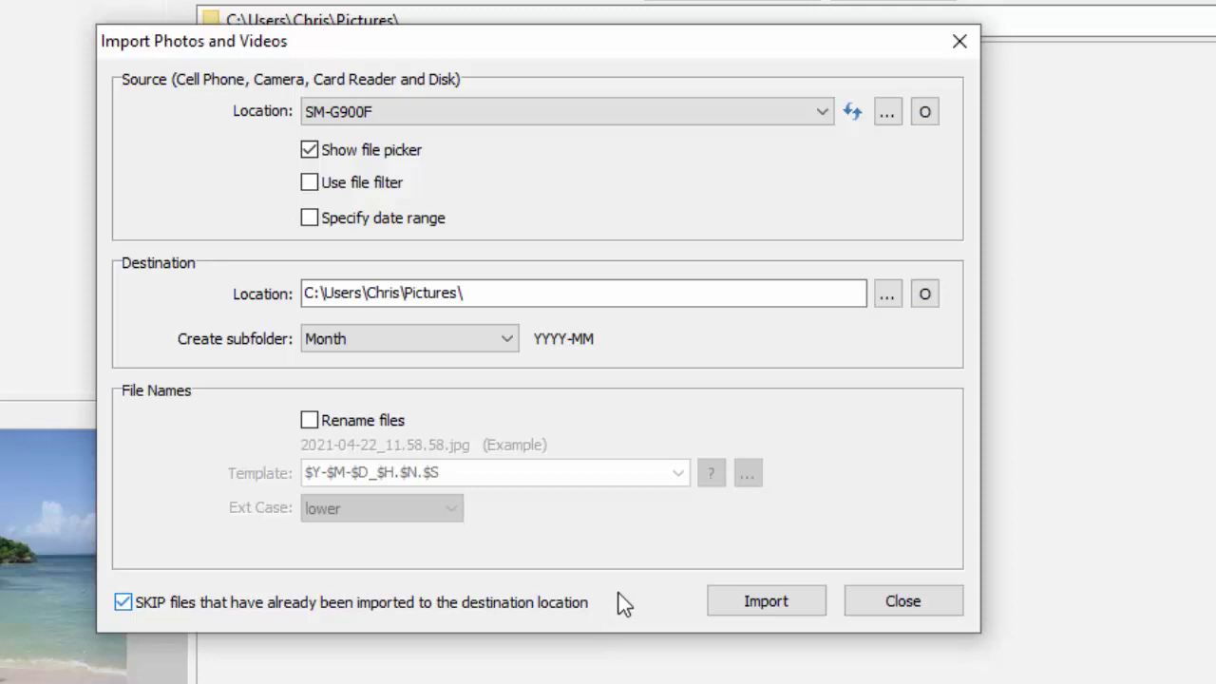
left_click(792, 602)
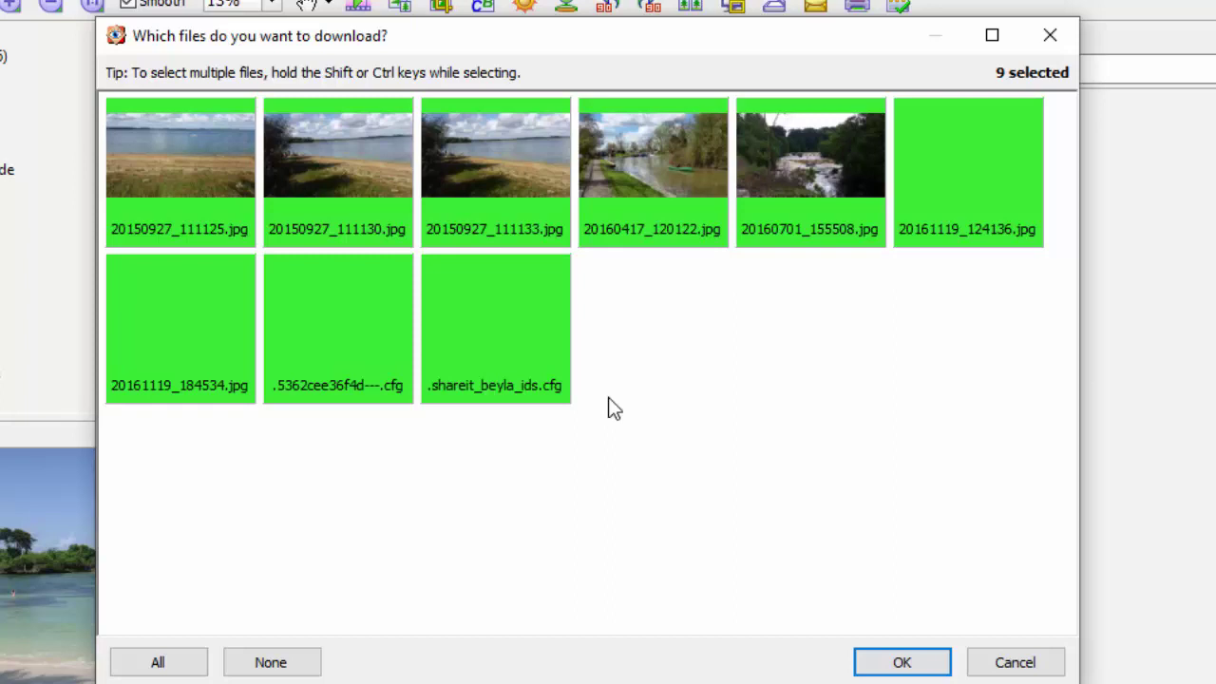
- Exclude both .cfg files, 20161119_184534.jpg, 20161119_124136.jpg and 20160417_120122.jpg from the files to download
left_click(337, 317)
left_click(197, 323)
left_click(529, 330)
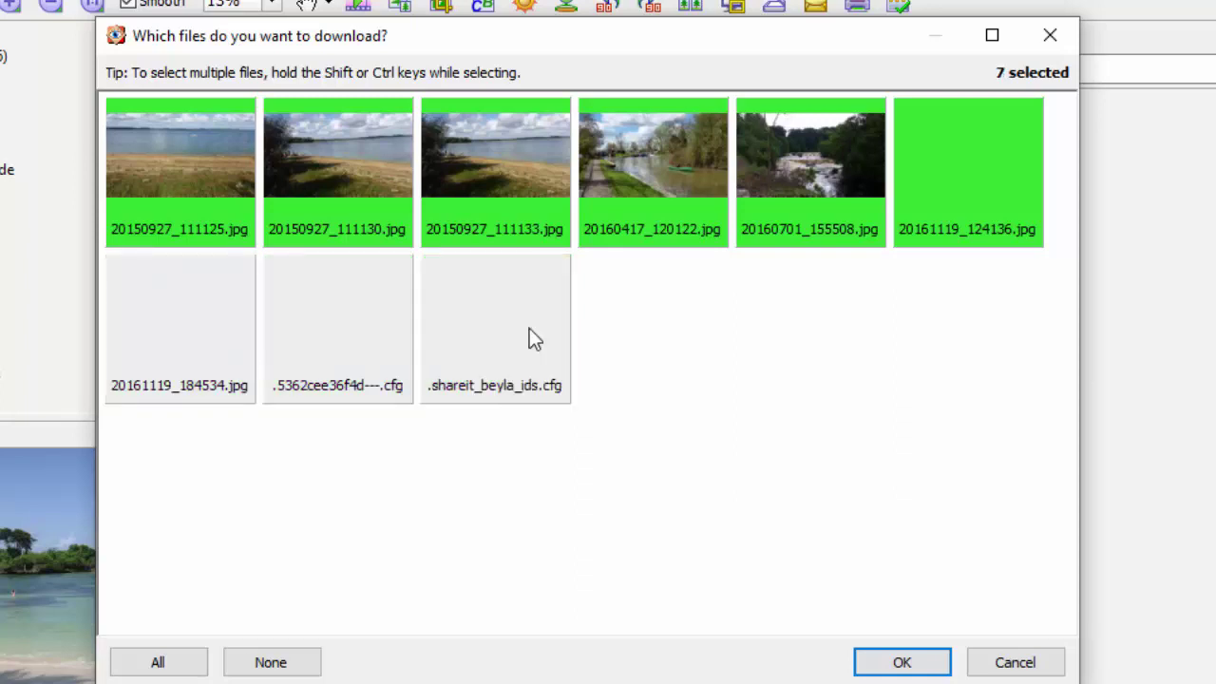
left_click(950, 156)
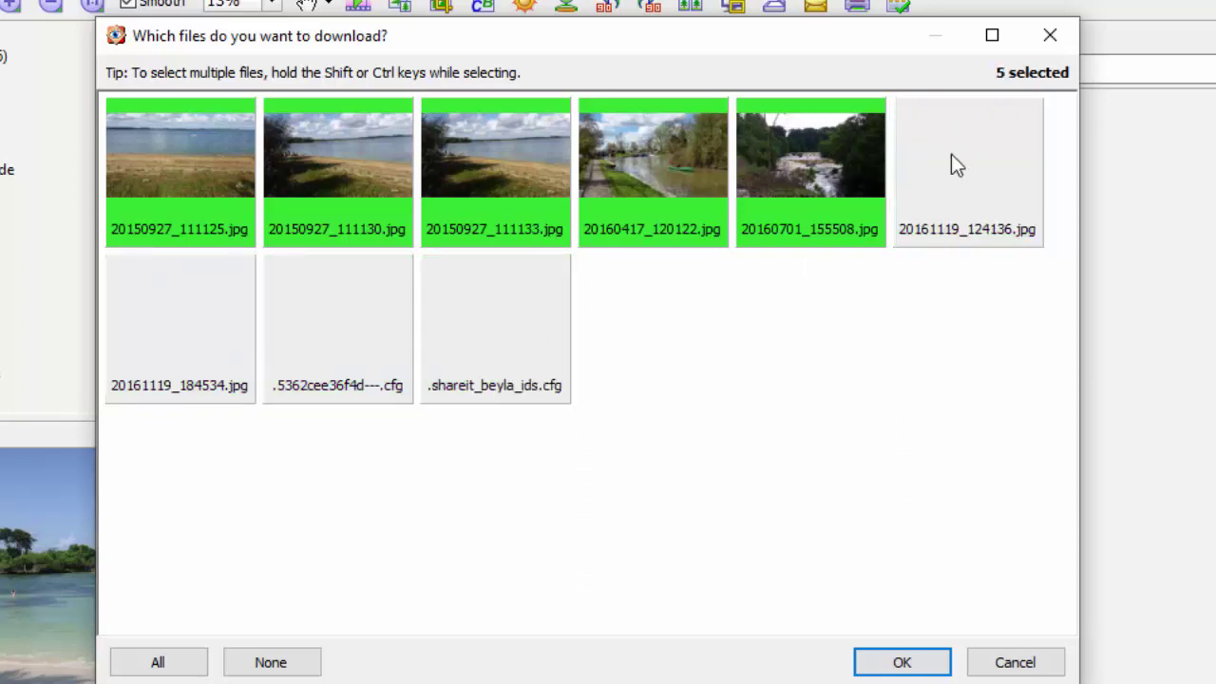
left_click(650, 144)
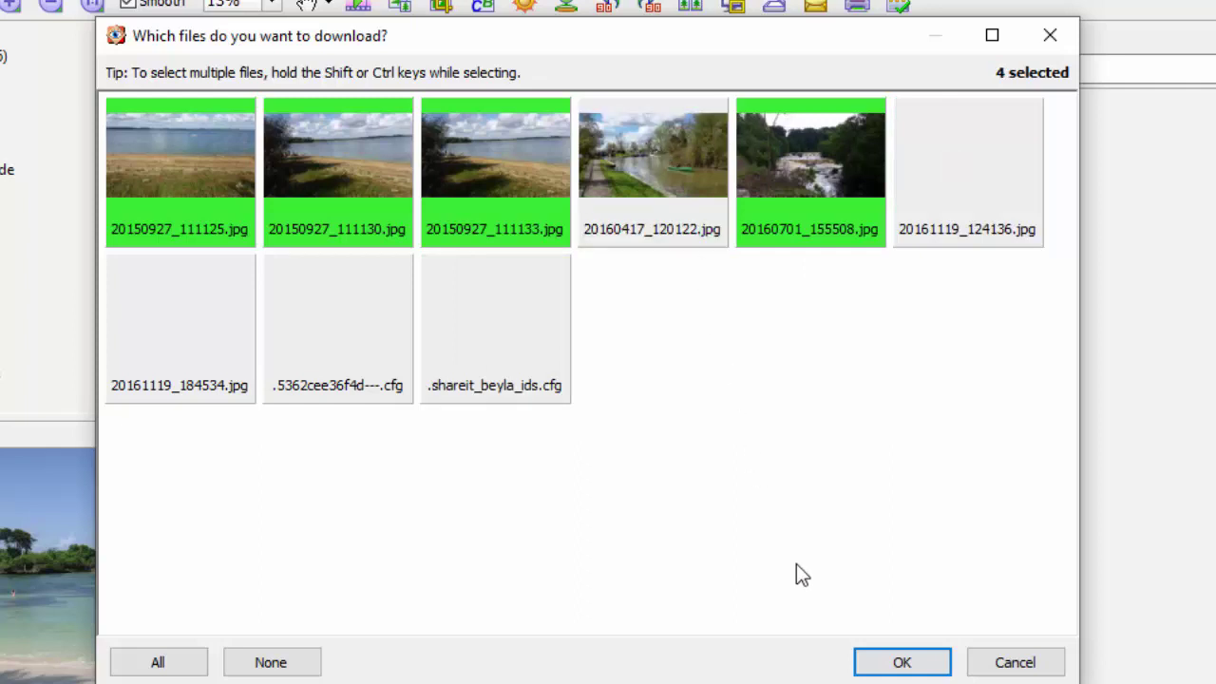
- Confirm the file selection, import the four remaining photos, and close the import window
left_click(902, 663)
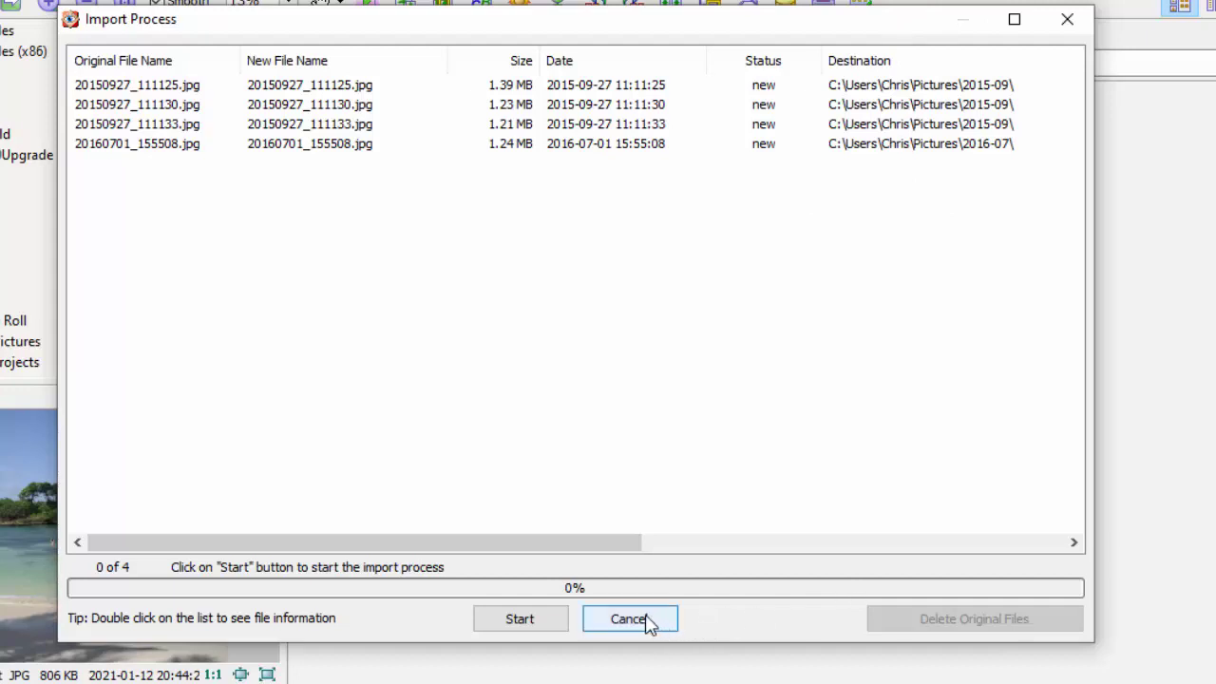
left_click(528, 629)
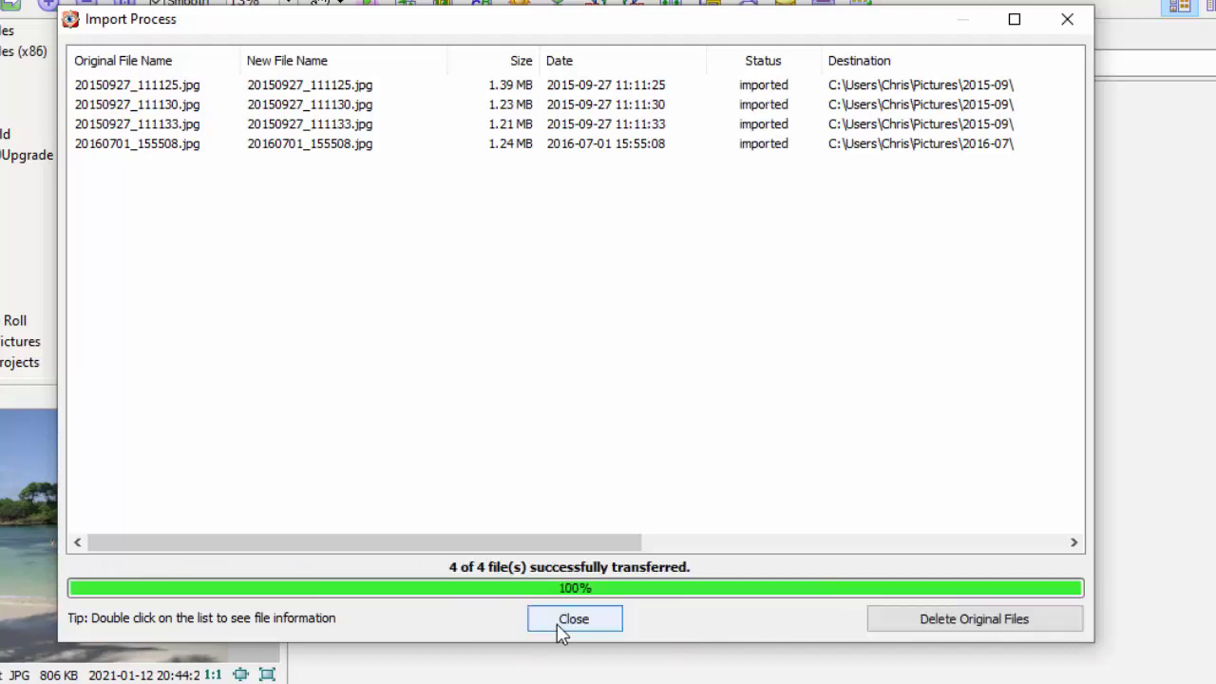
left_click(559, 626)
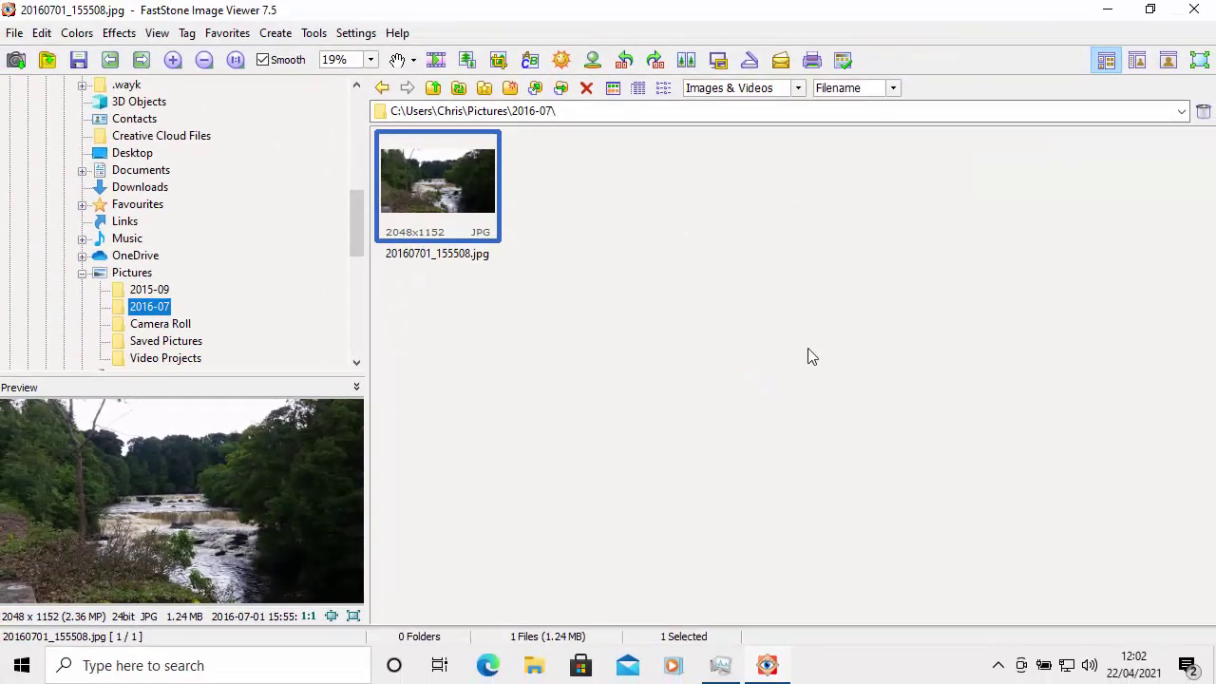
- Check the imported photos in the 2015-09 and 2016-07 folders, and close the image viewer
left_click(149, 289)
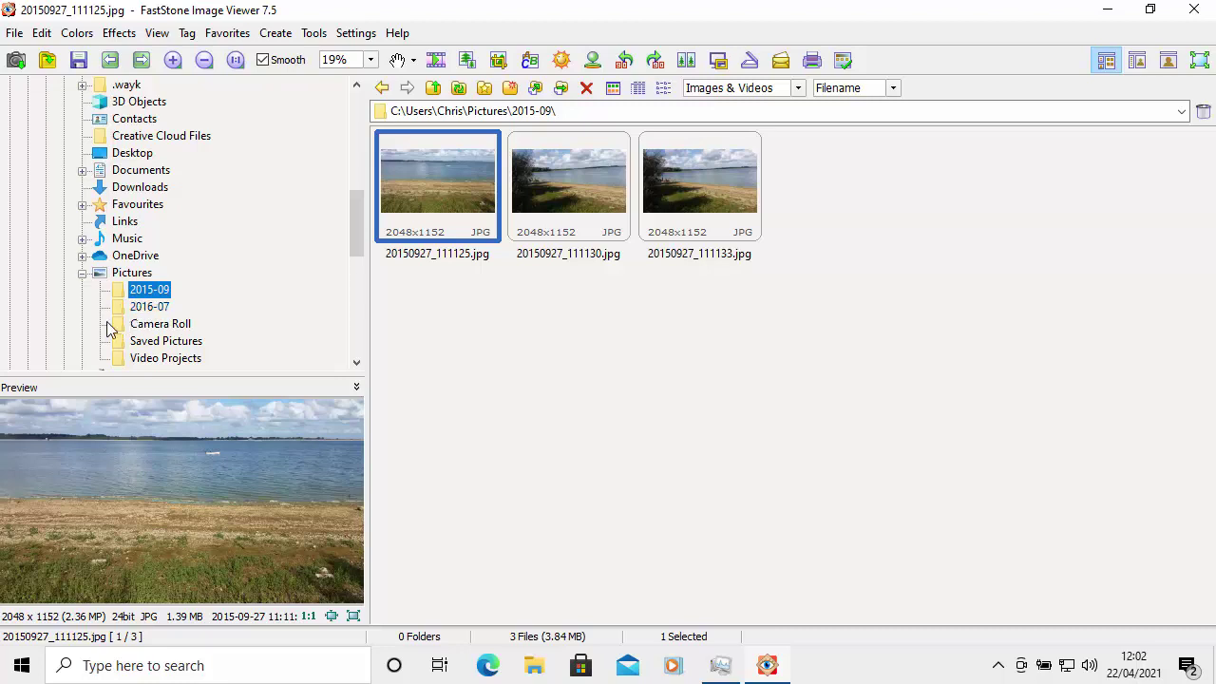
left_click(145, 309)
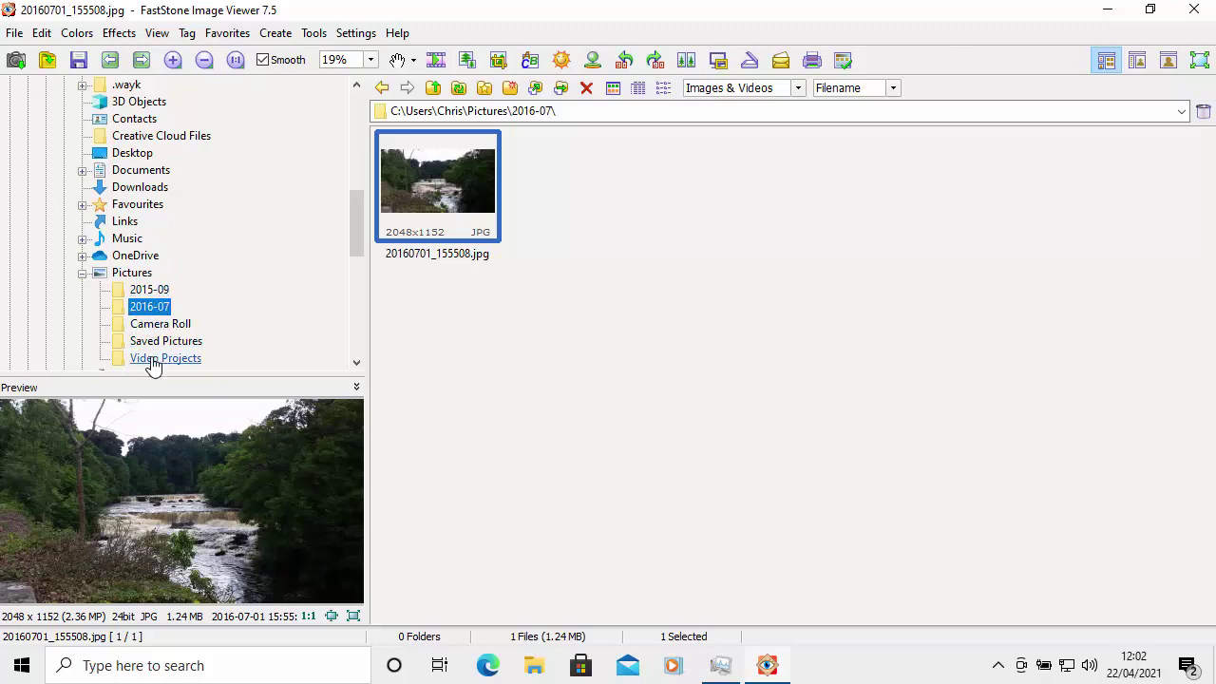
left_click(1195, 11)
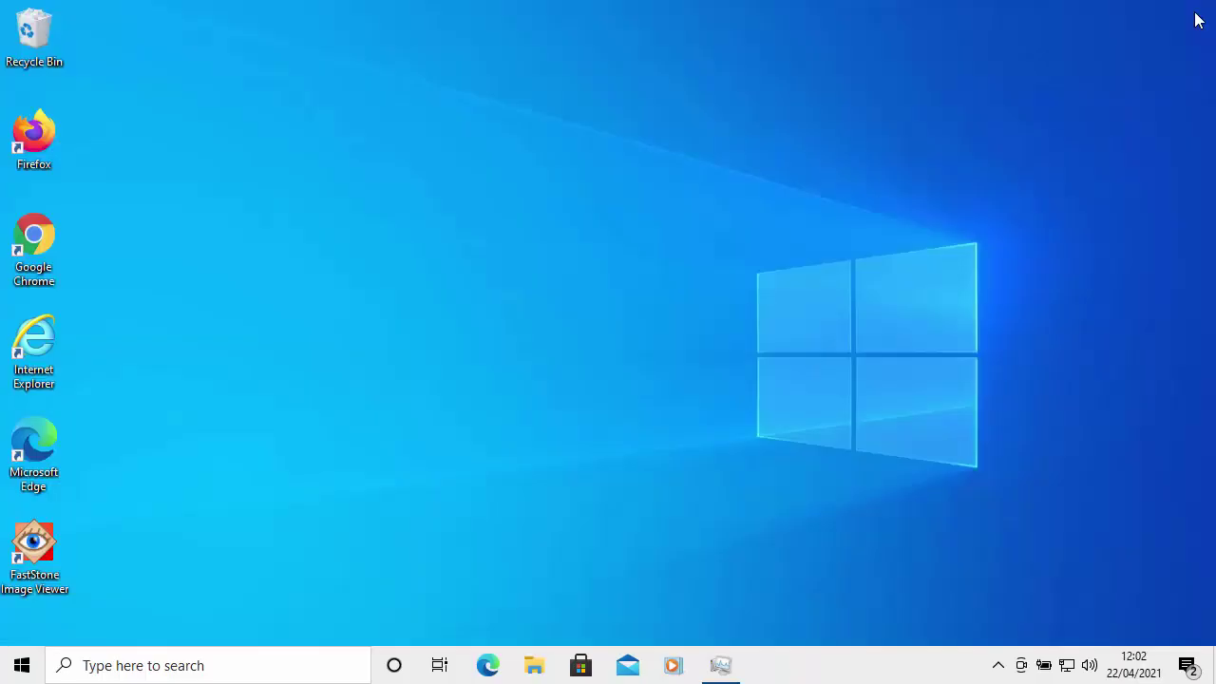
- Switch to File Explorer, check the imported photos in the 2015-09 subfolder of Pictures, and close the window
left_click(534, 668)
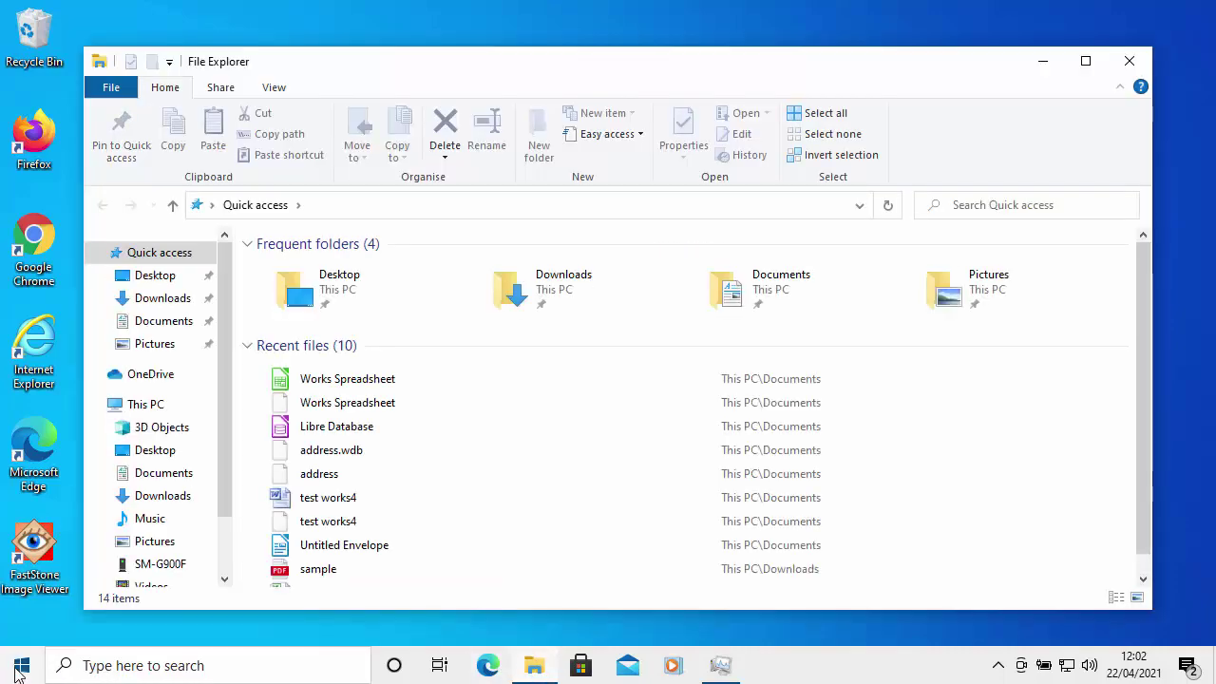
left_click(1128, 61)
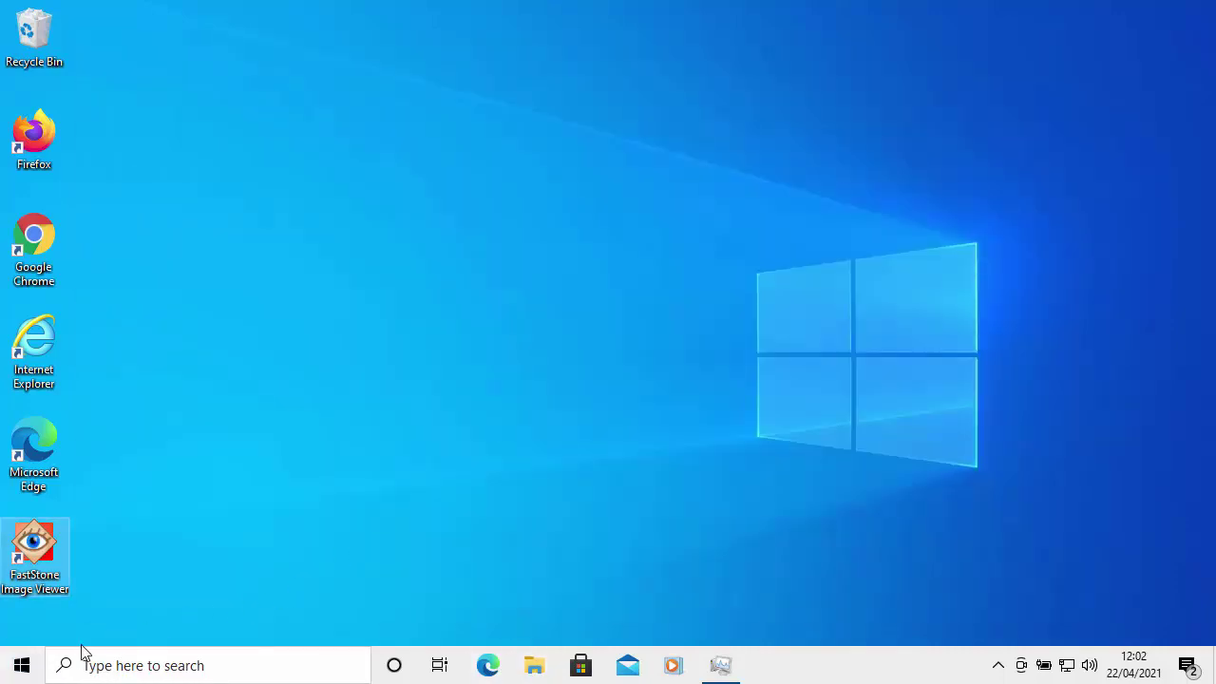
left_click(21, 667)
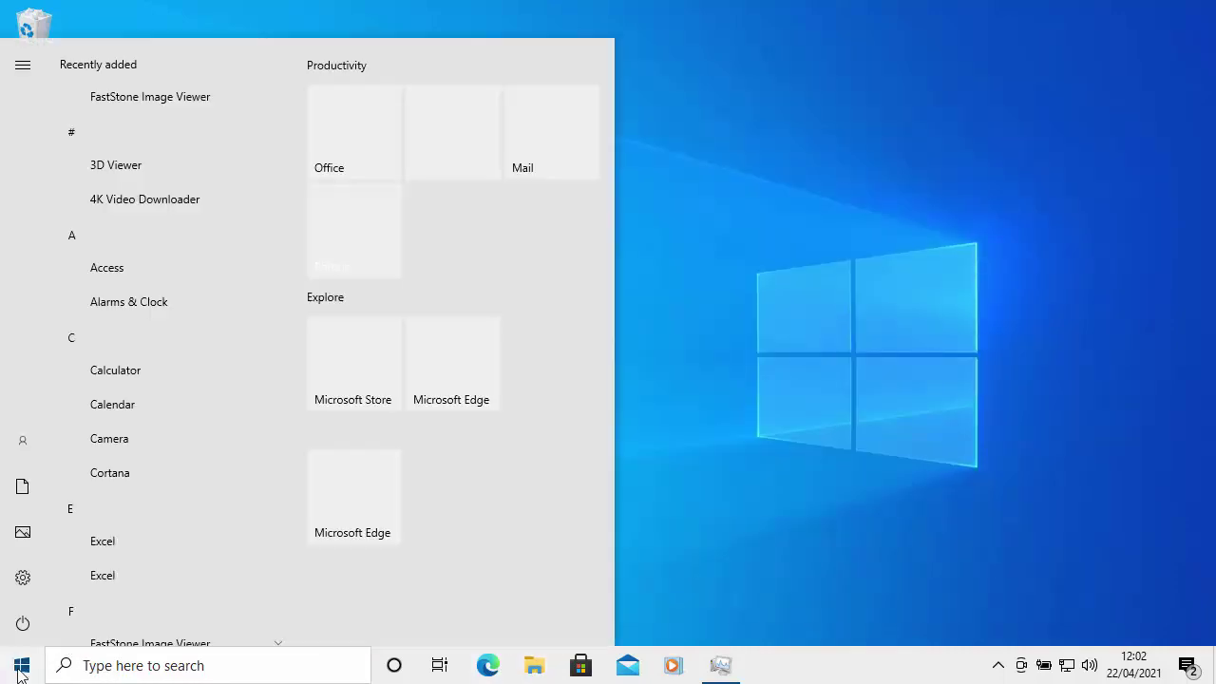
left_click(28, 488)
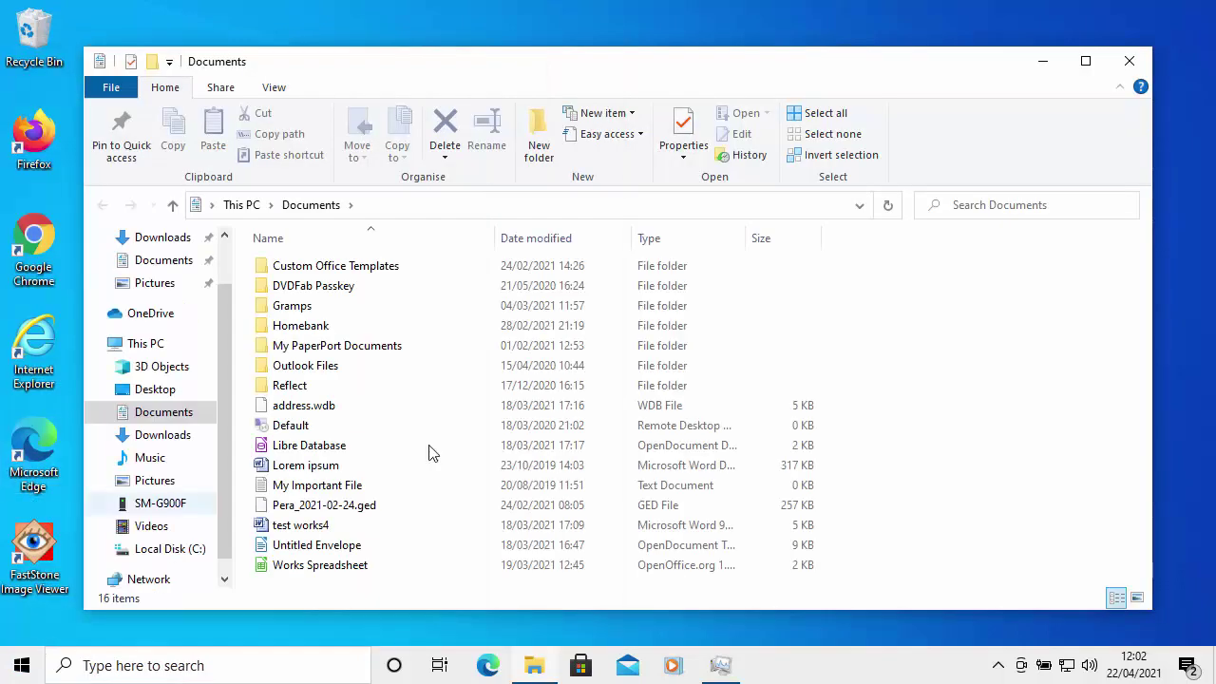
left_click(152, 481)
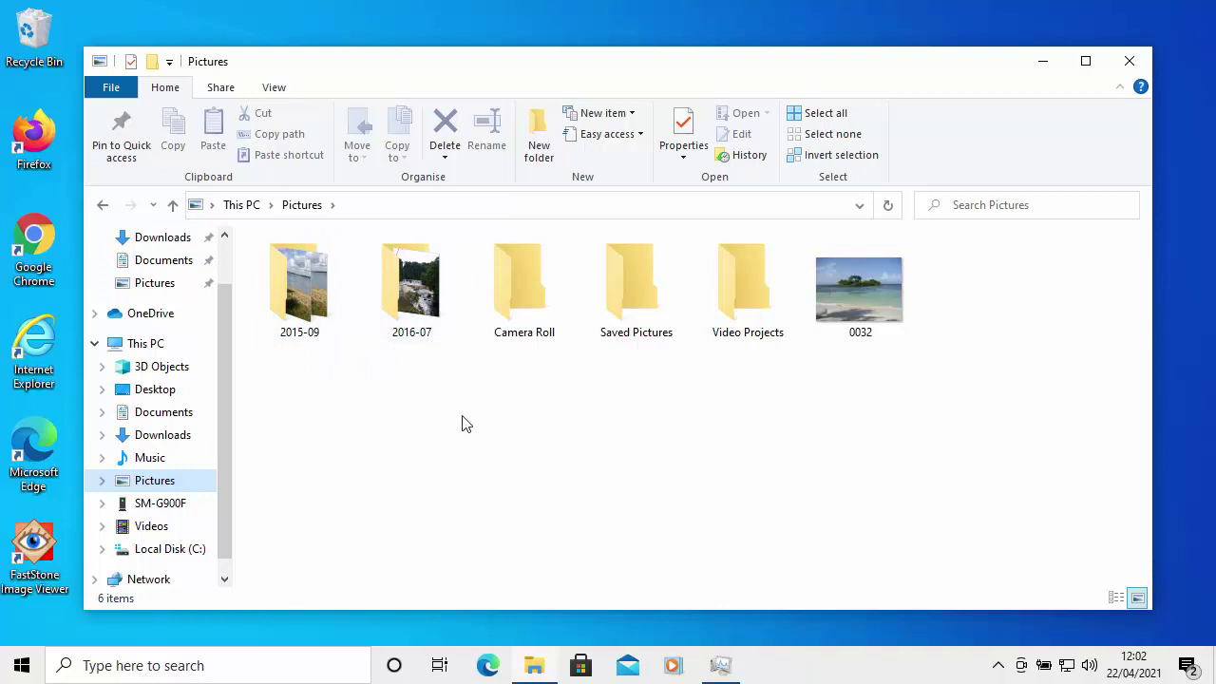
double_click(286, 276)
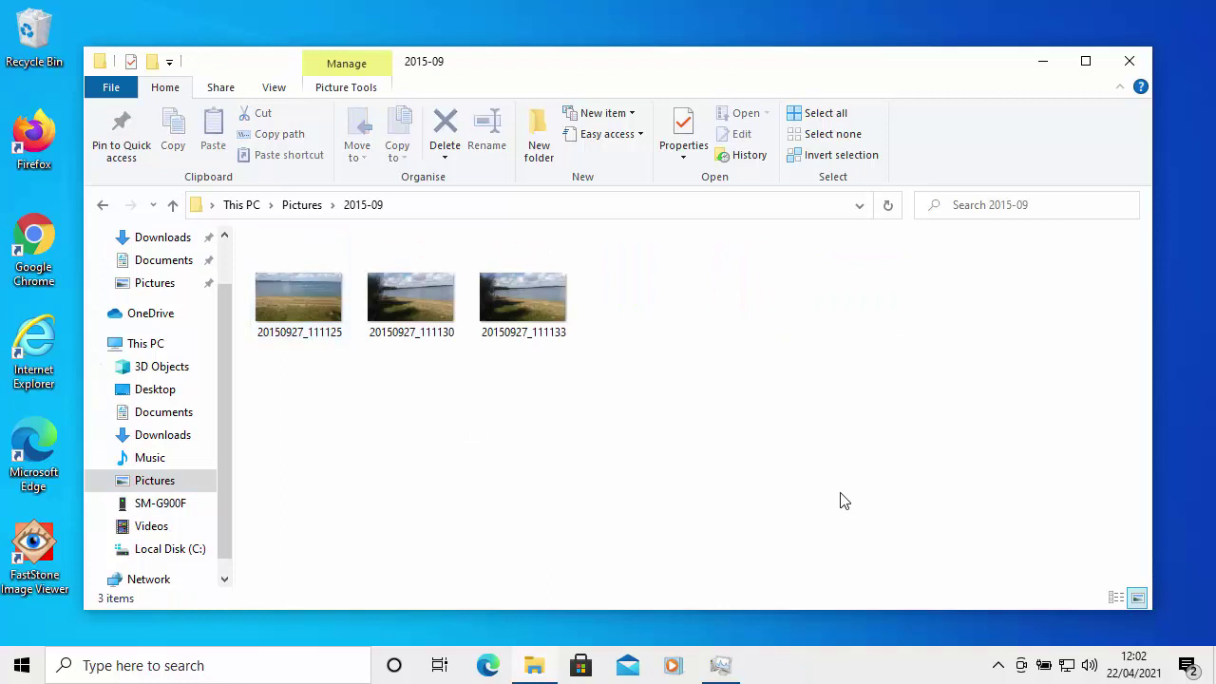
left_click(1128, 64)
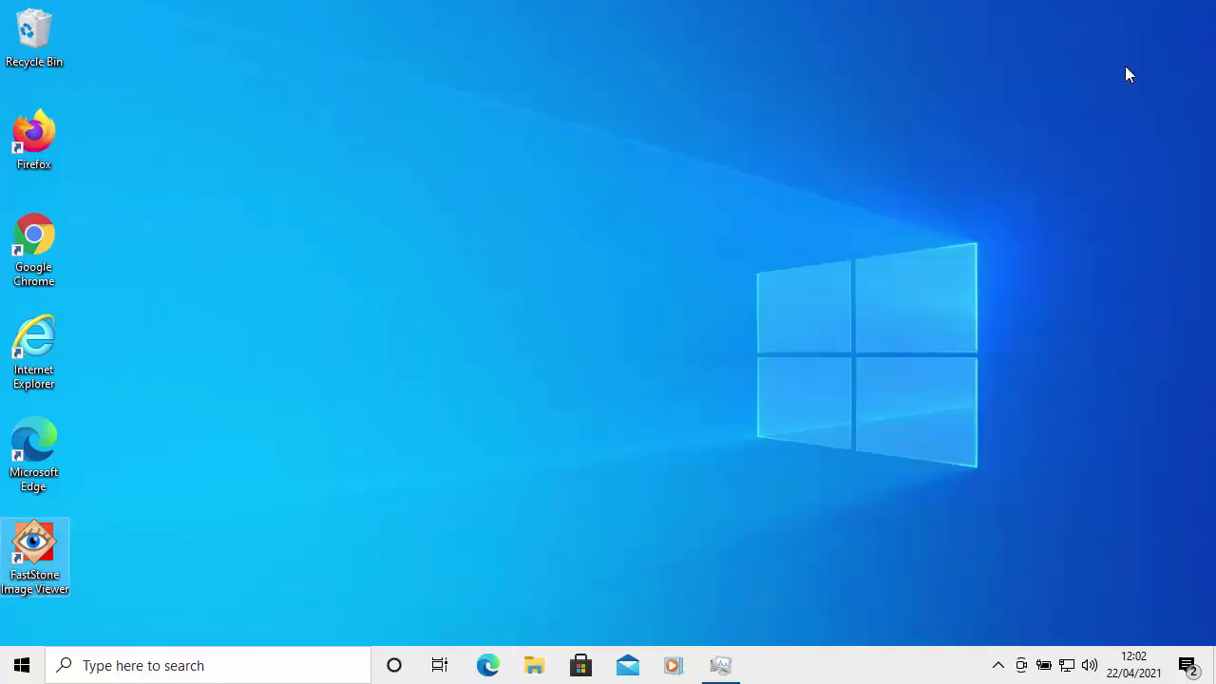